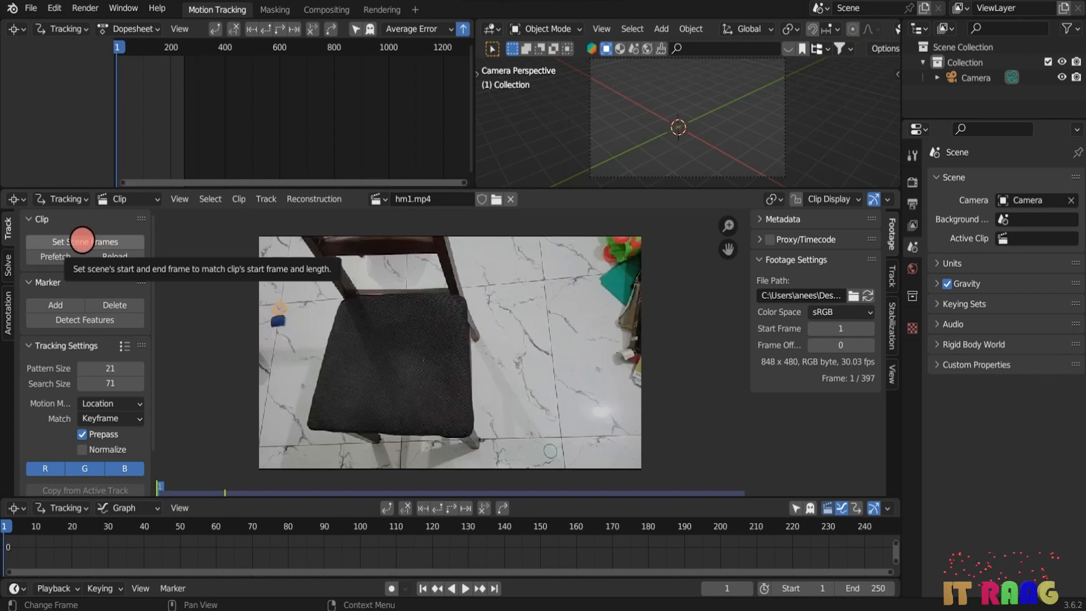
- Match the scene's start and end frames to the hm1.mp4 clip and show the full frame range in the graph
{"action": "left_click", "coordinate": [82, 240]}
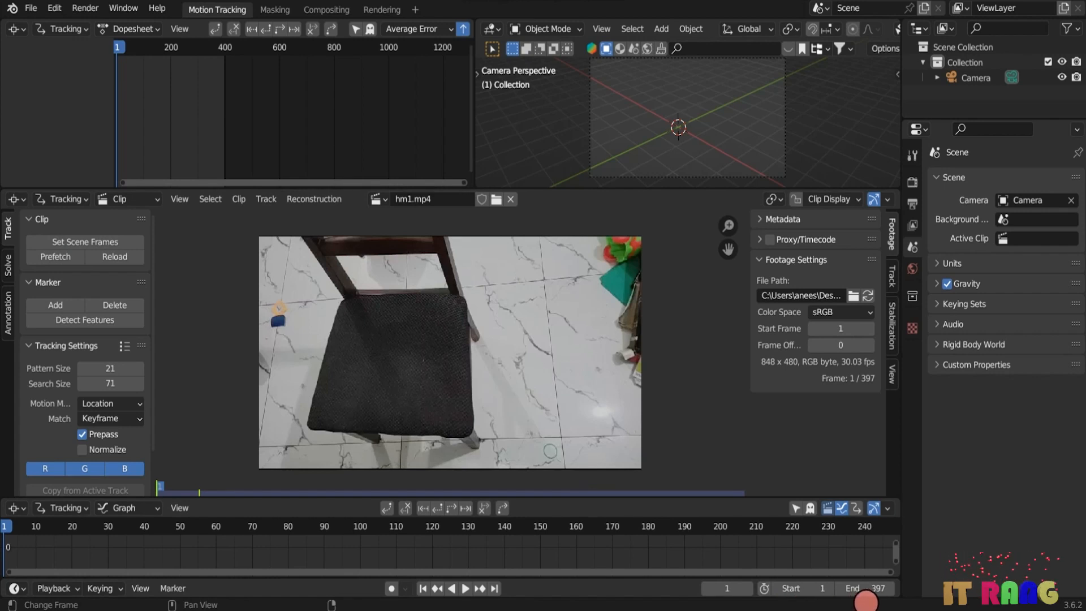
{"action": "left_click_drag", "start_coordinate": [887, 570], "coordinate": [1045, 572]}
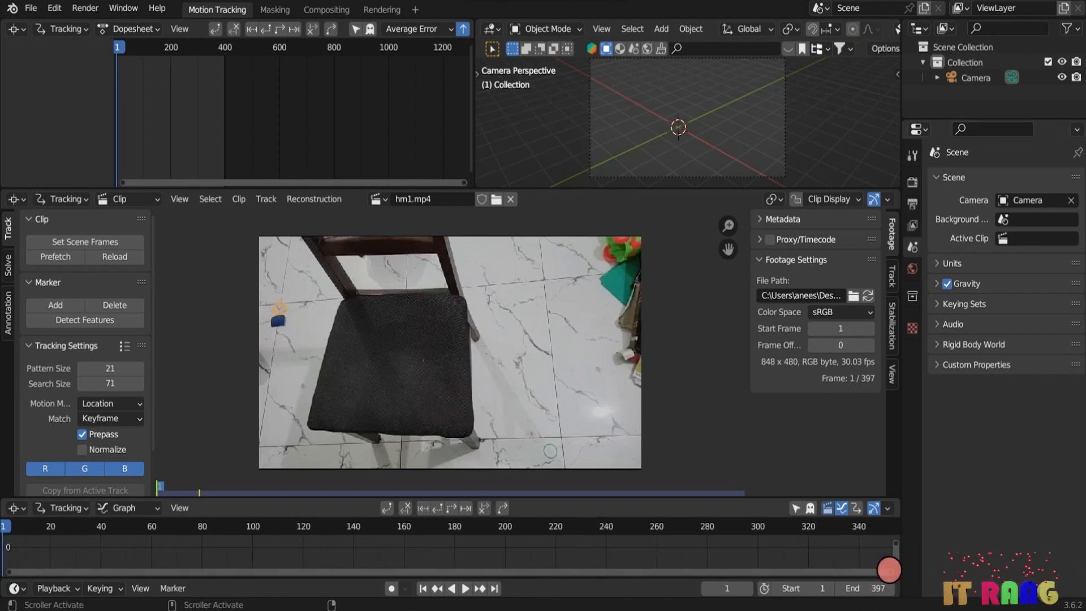
{"action": "left_click_drag", "start_coordinate": [889, 571], "coordinate": [1025, 563]}
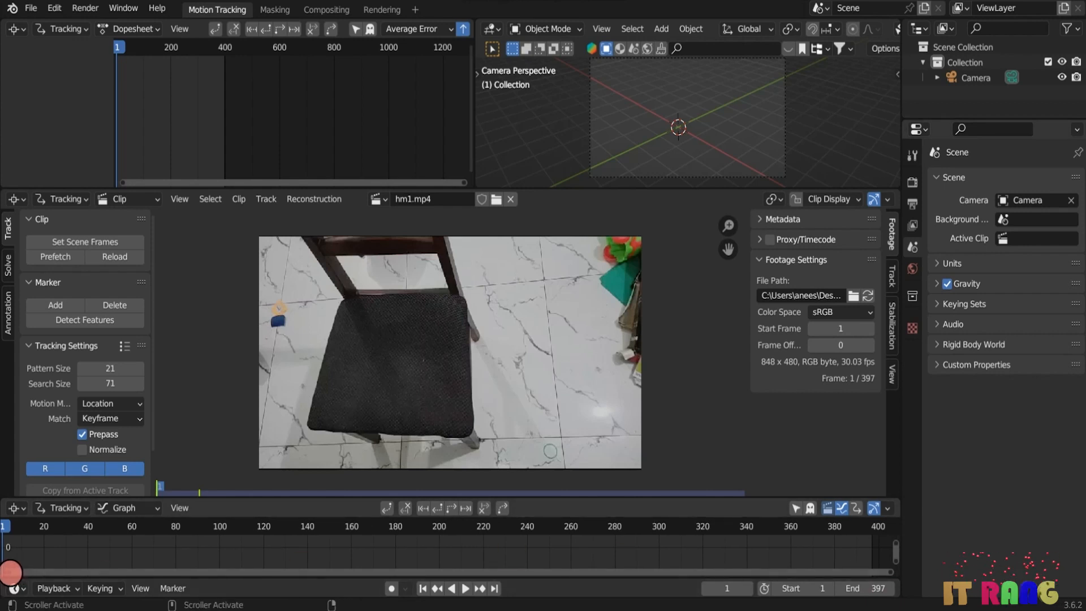
{"action": "left_click_drag", "start_coordinate": [9, 573], "coordinate": [2, 574]}
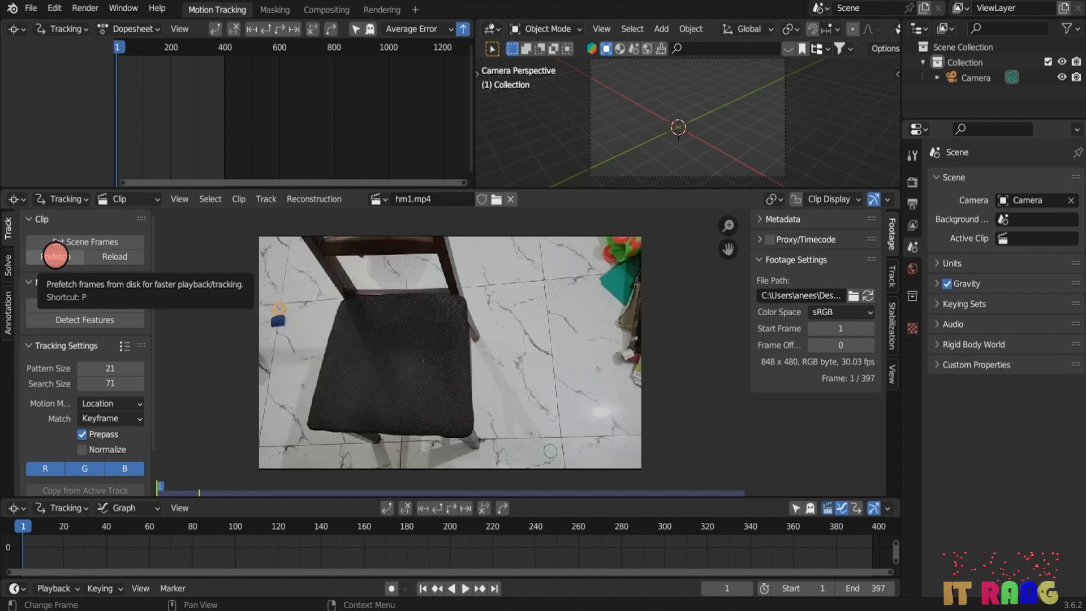
- Prefetch the clip's frames into memory and play the footage through to review it
{"action": "left_click", "coordinate": [55, 256]}
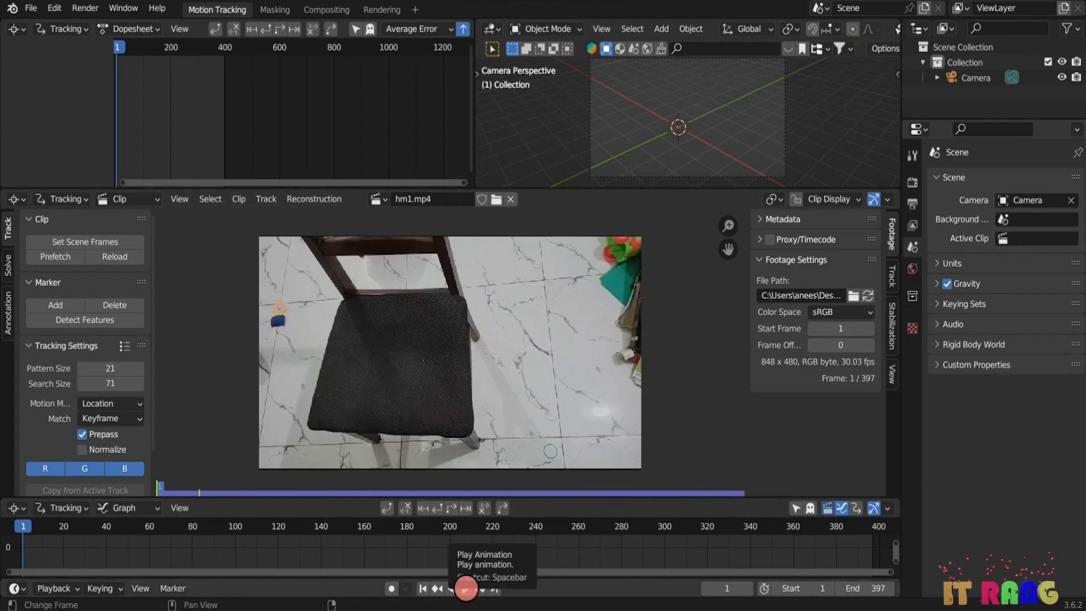
{"action": "left_click", "coordinate": [465, 588]}
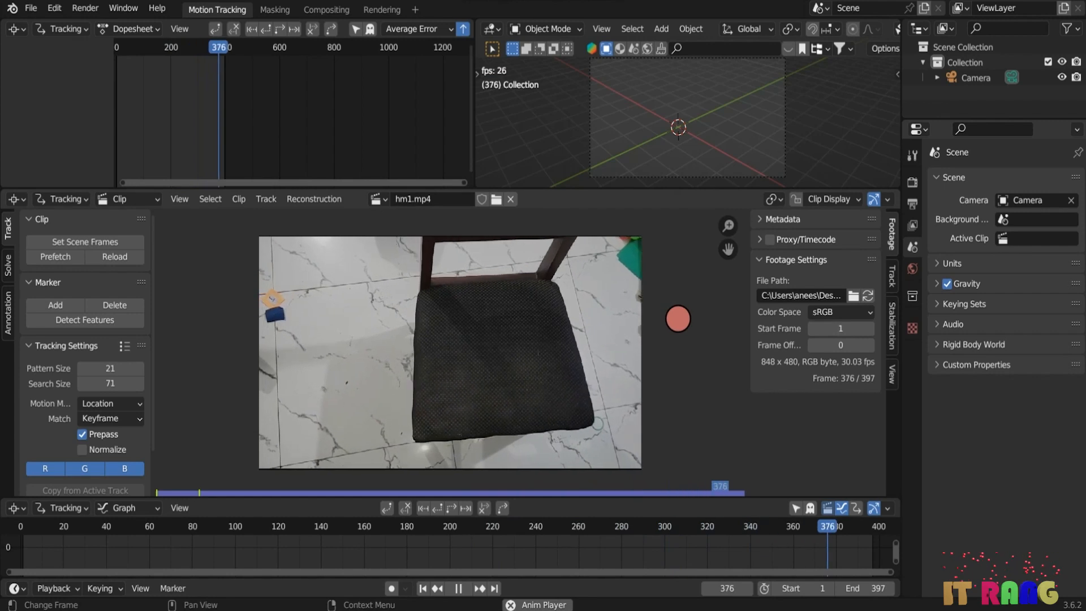
{"action": "key", "text": "space"}
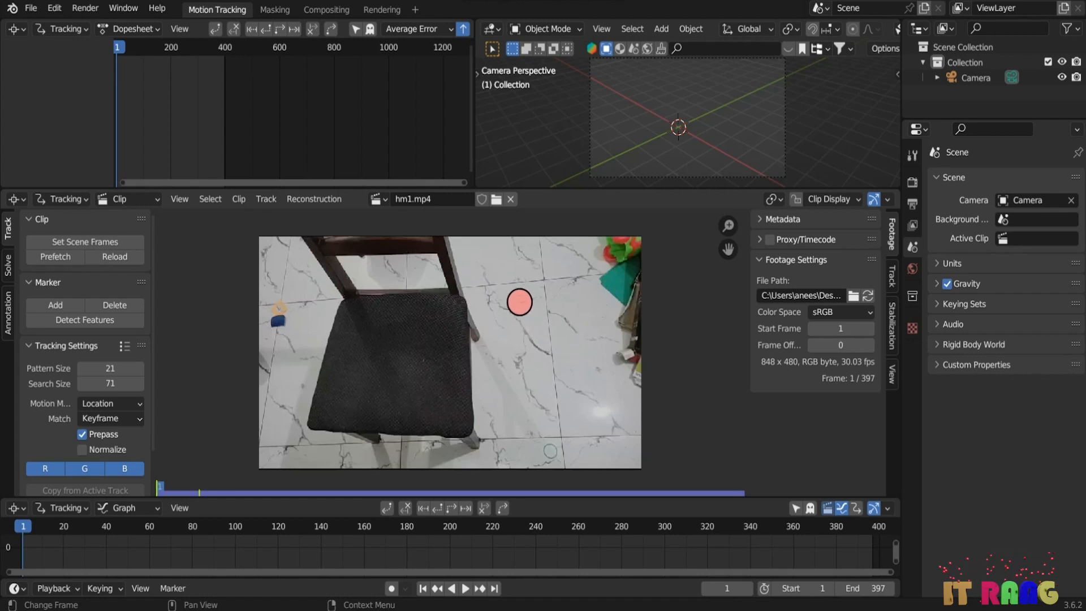
- Add a marker on the seat's back-right corner, track it forward through the entire clip, and return to frame 1
{"action": "key", "text": "ctrl"}
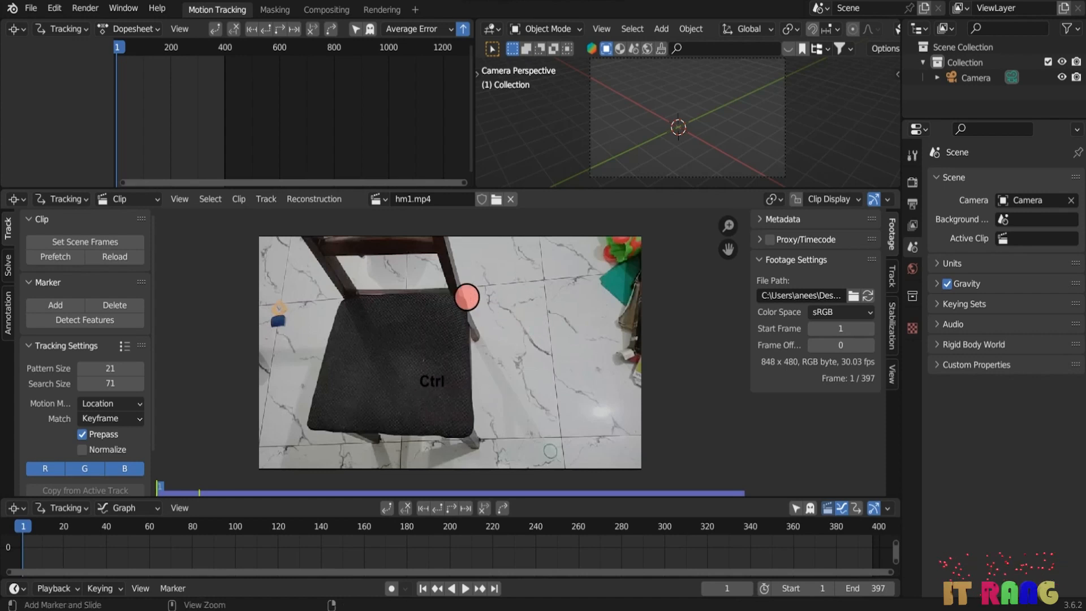
{"action": "left_click", "coordinate": [463, 298], "text": "ctrl"}
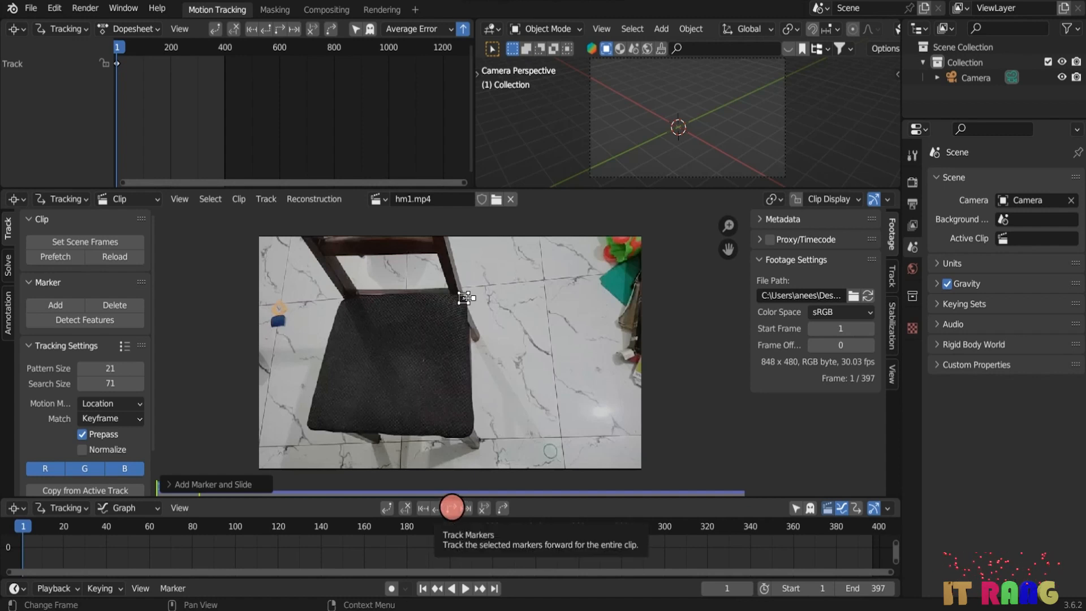
{"action": "left_click", "coordinate": [452, 508]}
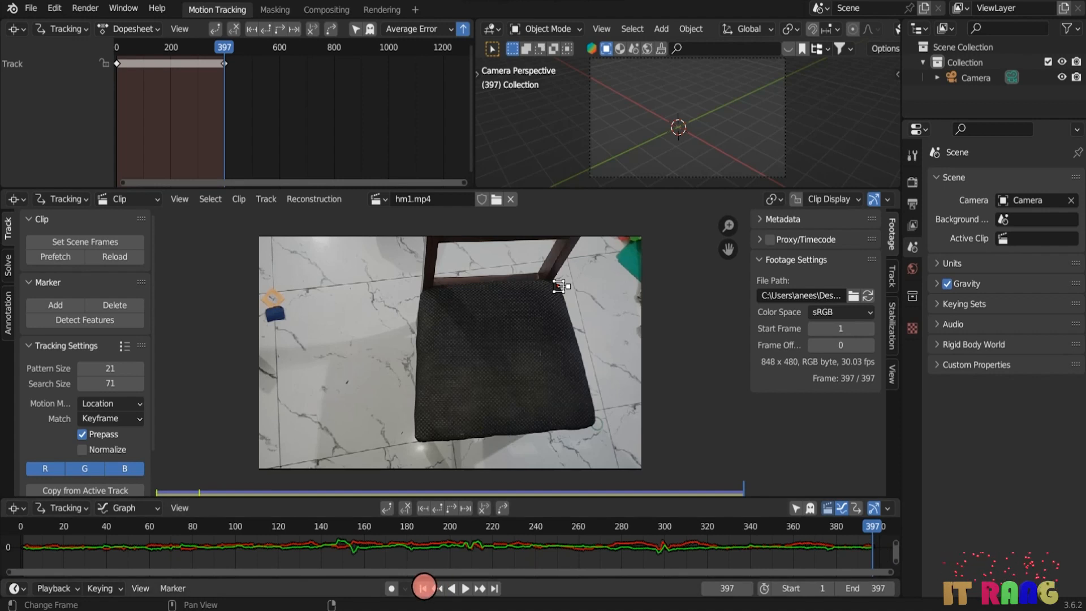
{"action": "left_click", "coordinate": [422, 588]}
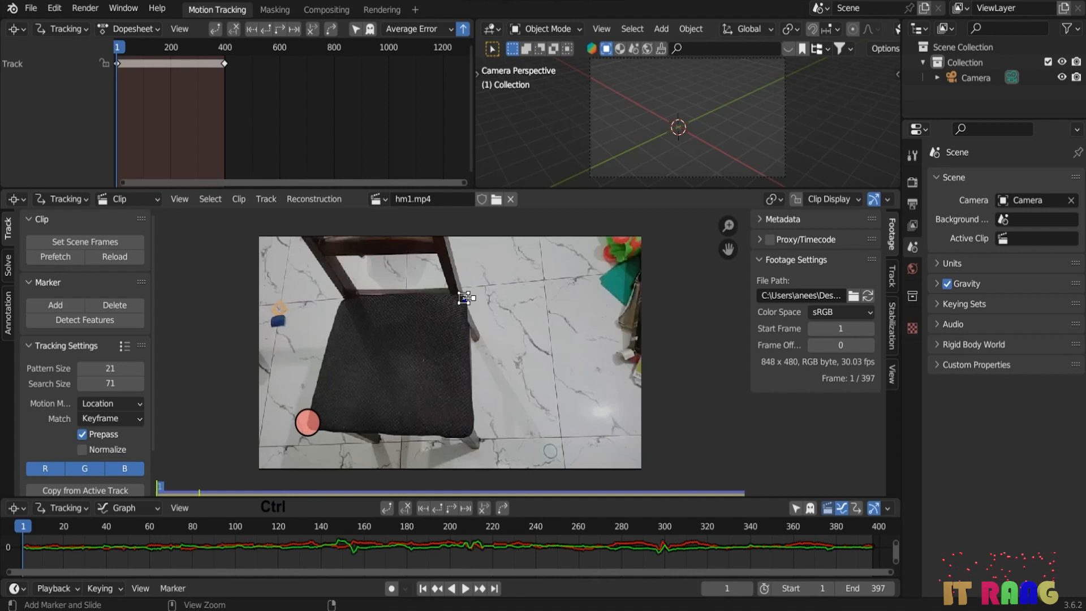
- Add a marker on the seat's front-left corner, track it forward through the entire clip, and return to frame 1
{"action": "left_click", "coordinate": [308, 423], "text": "ctrl"}
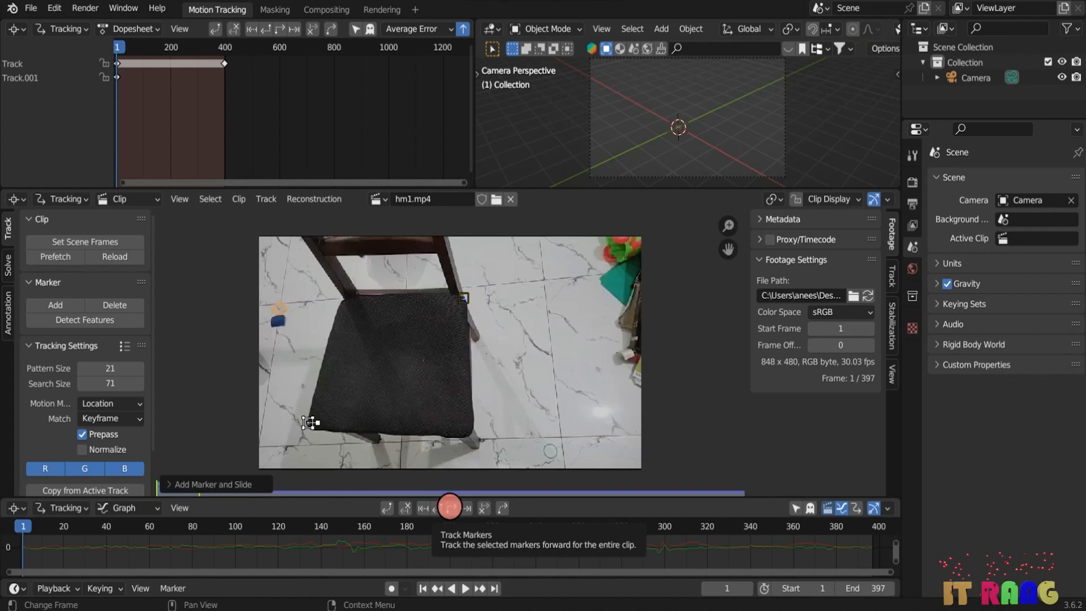
{"action": "left_click", "coordinate": [450, 507]}
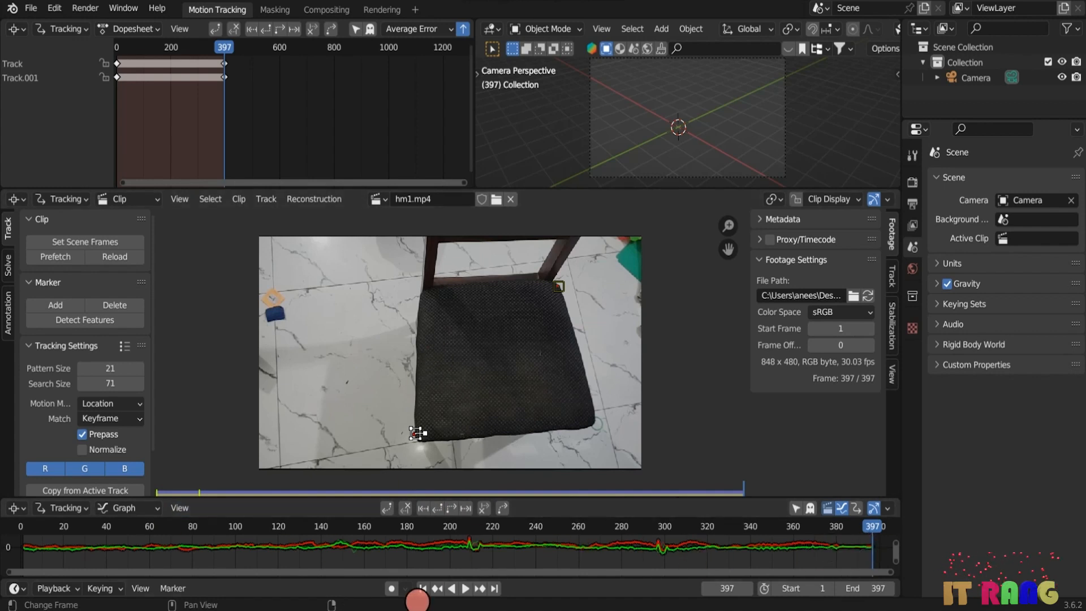
{"action": "left_click", "coordinate": [423, 589]}
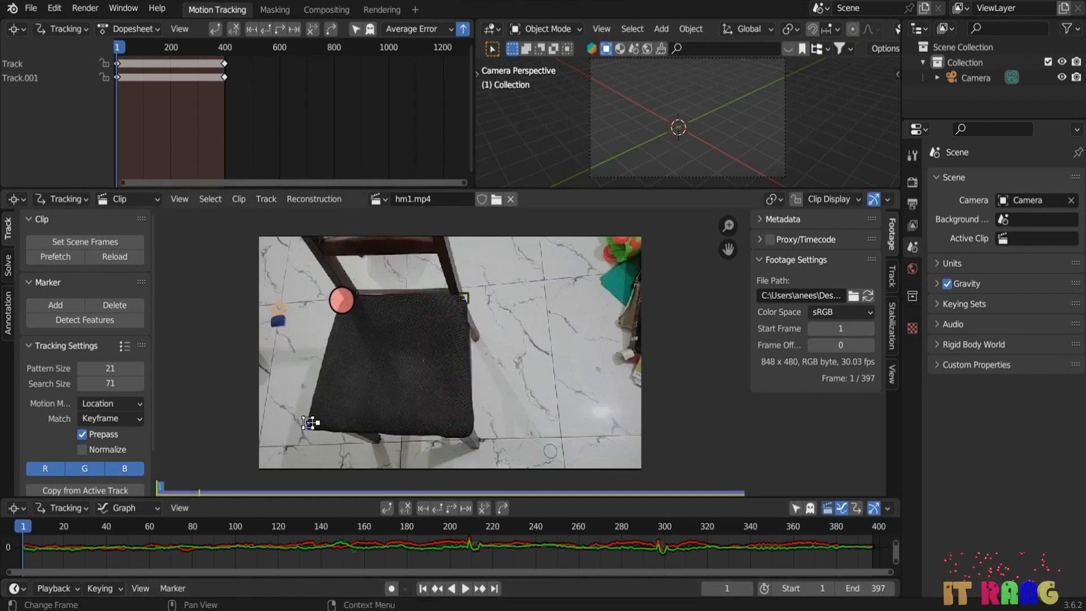
- Add a marker on the seat's back-left corner, track it forward through the entire clip, and return to frame 1
{"action": "key", "text": "ctrl"}
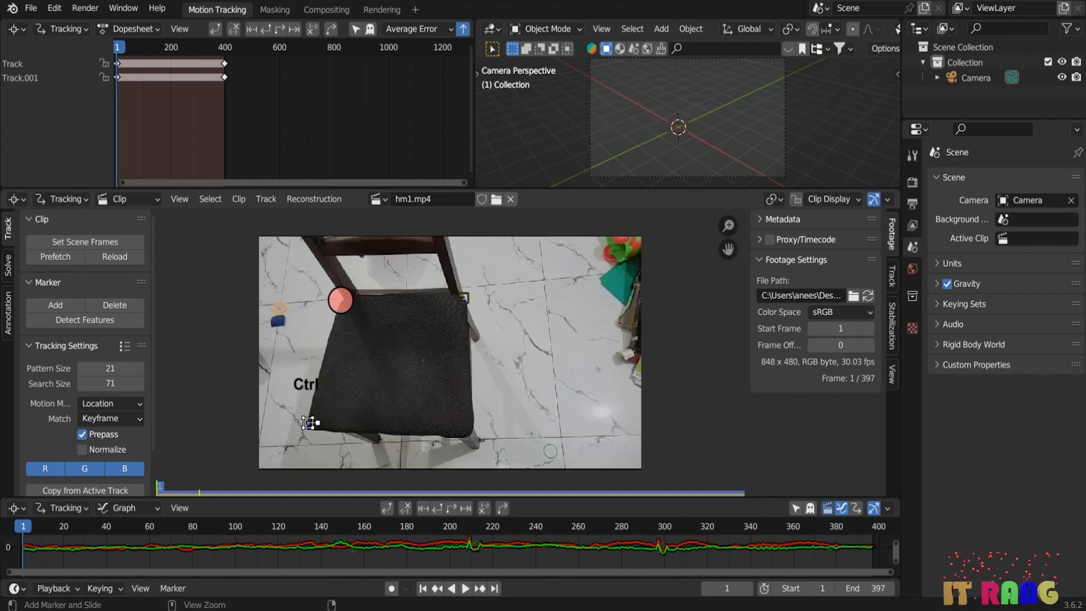
{"action": "left_click", "coordinate": [342, 301], "text": "ctrl"}
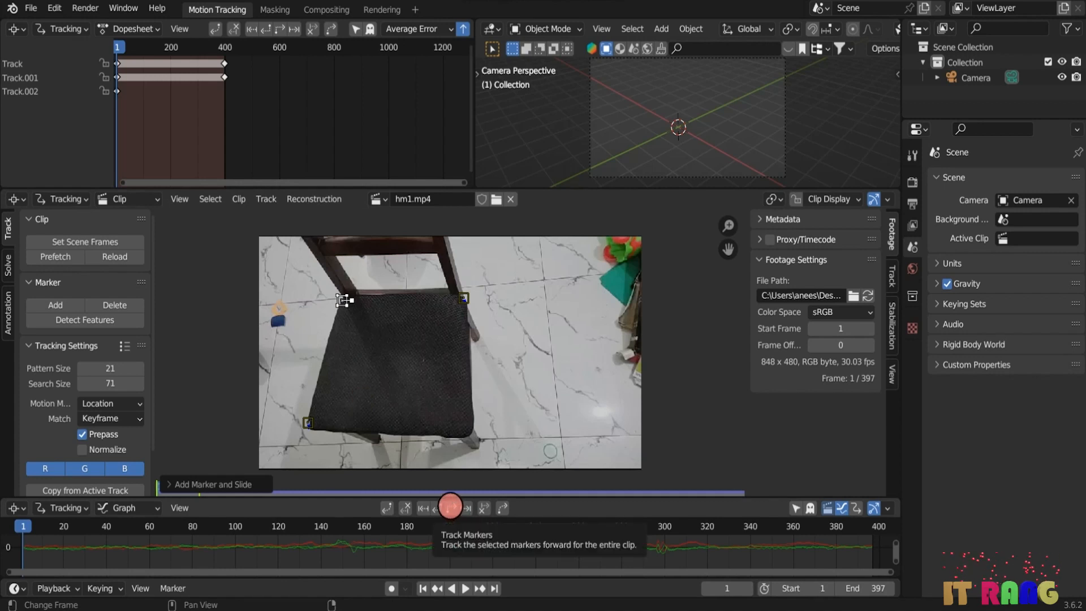
{"action": "left_click", "coordinate": [450, 506]}
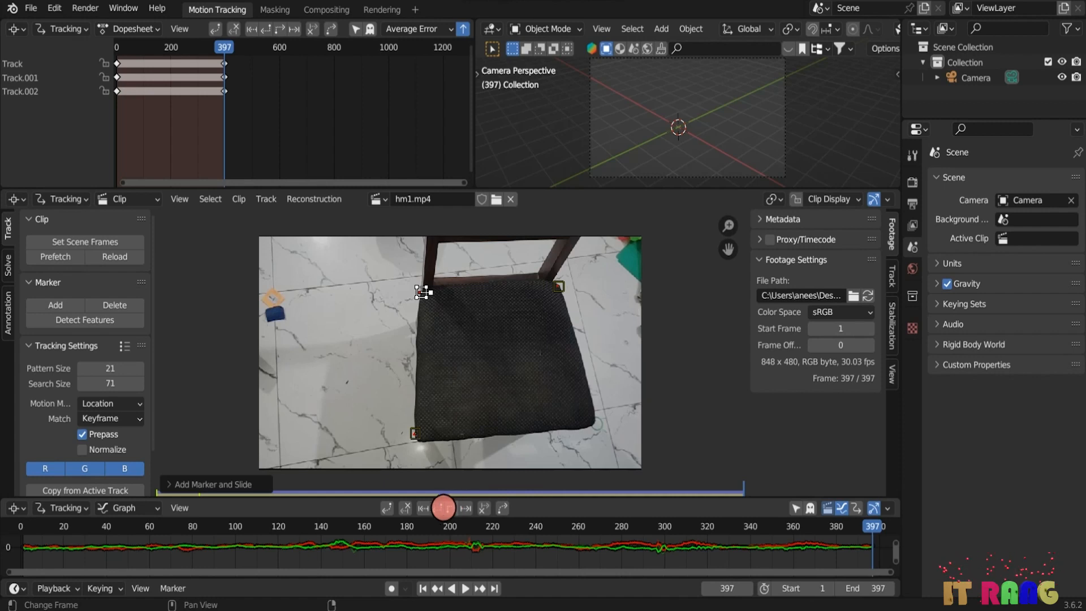
{"action": "left_click", "coordinate": [424, 588]}
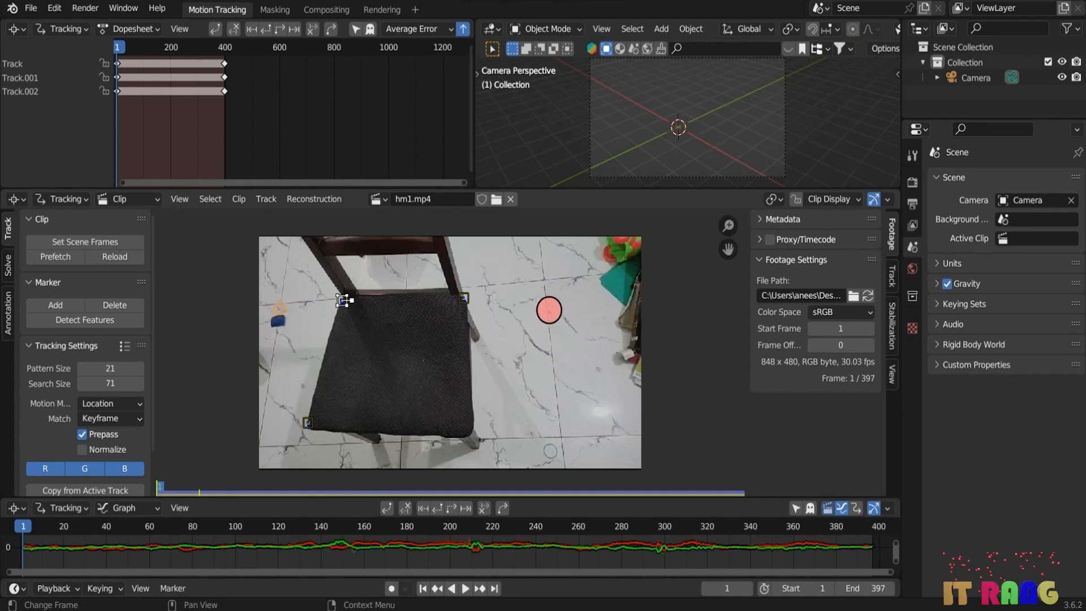
- Add a marker on the floor tile joint to the right of the chair, track it through the clip, and return to frame 1
{"action": "key", "text": "ctrl"}
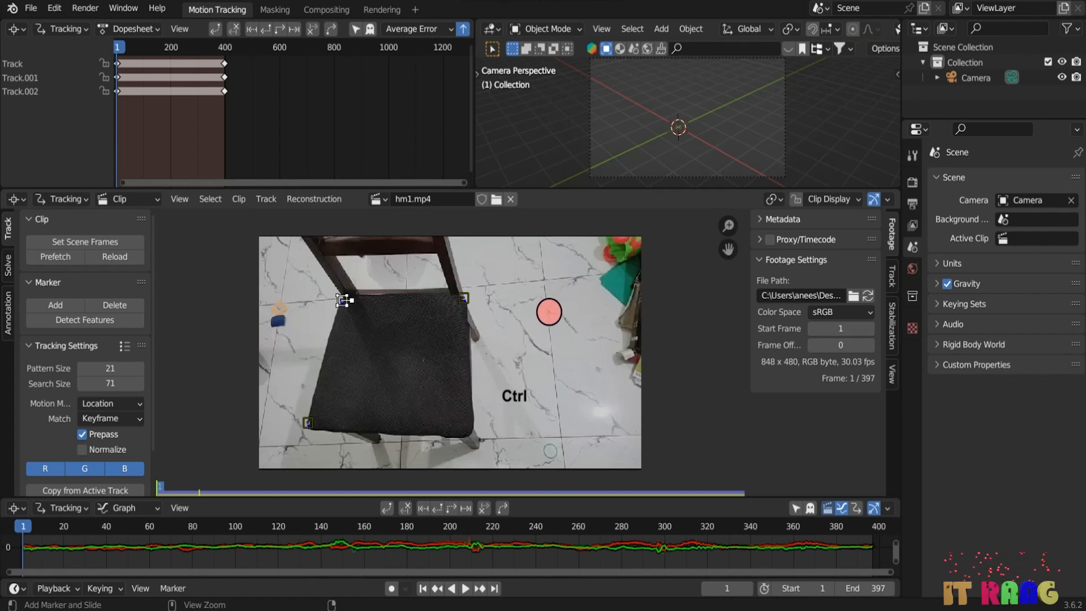
{"action": "left_click", "coordinate": [549, 312], "text": "ctrl"}
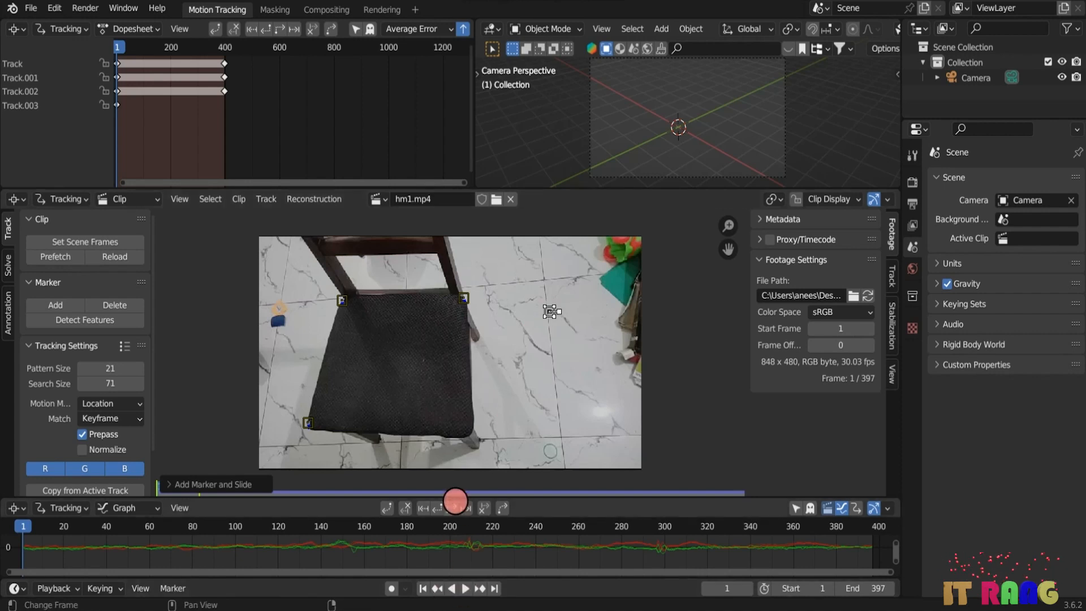
{"action": "left_click", "coordinate": [452, 506]}
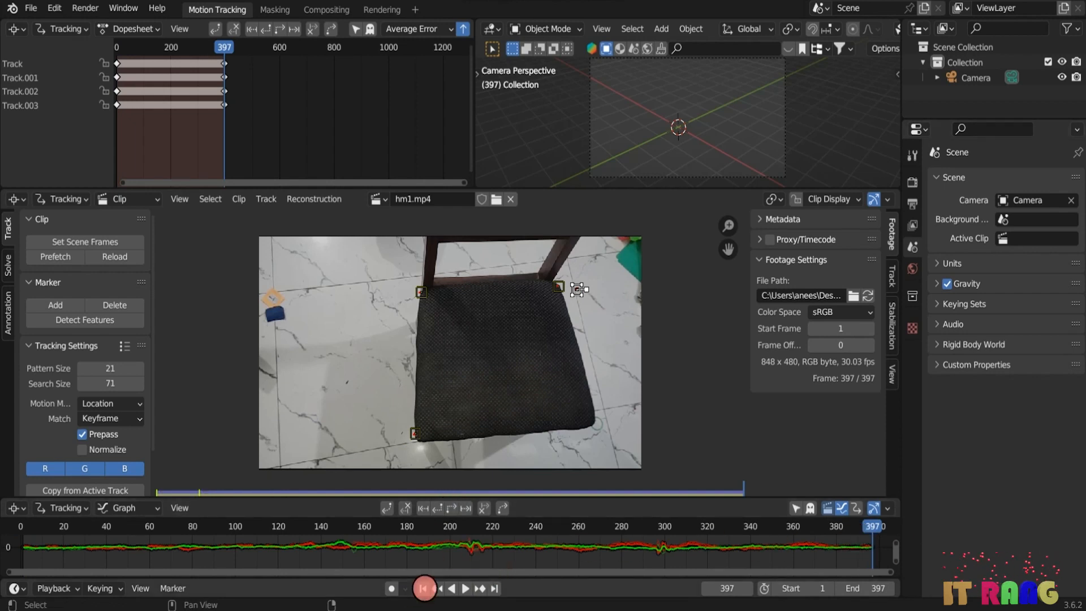
{"action": "left_click", "coordinate": [424, 588]}
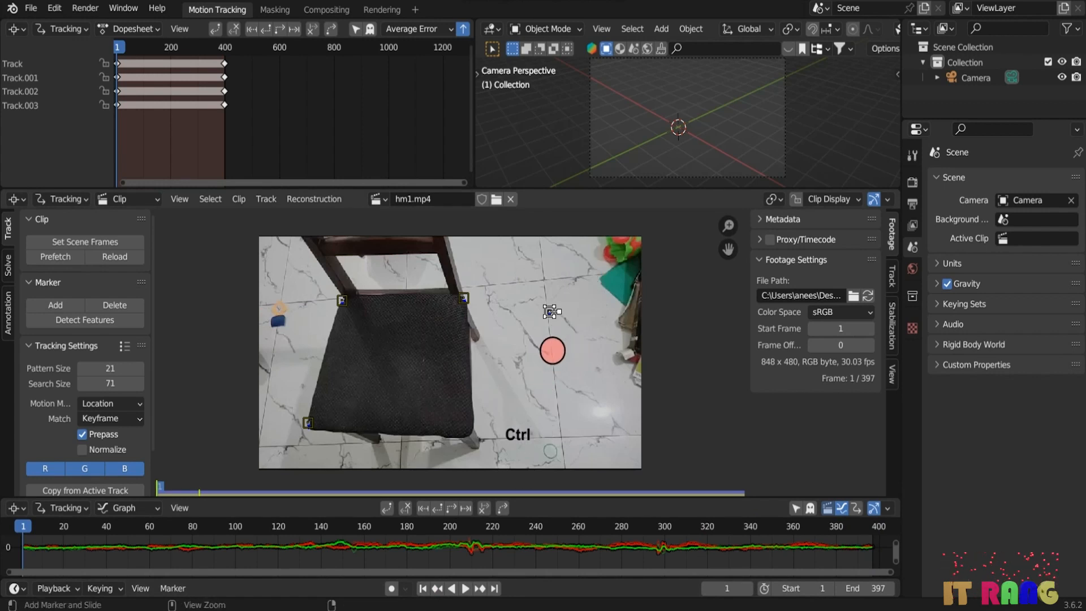
- Add a marker further down the same tile joint, beside the seat's middle, track it through the clip, and return to frame 1
{"action": "left_click", "coordinate": [550, 311], "text": "ctrl"}
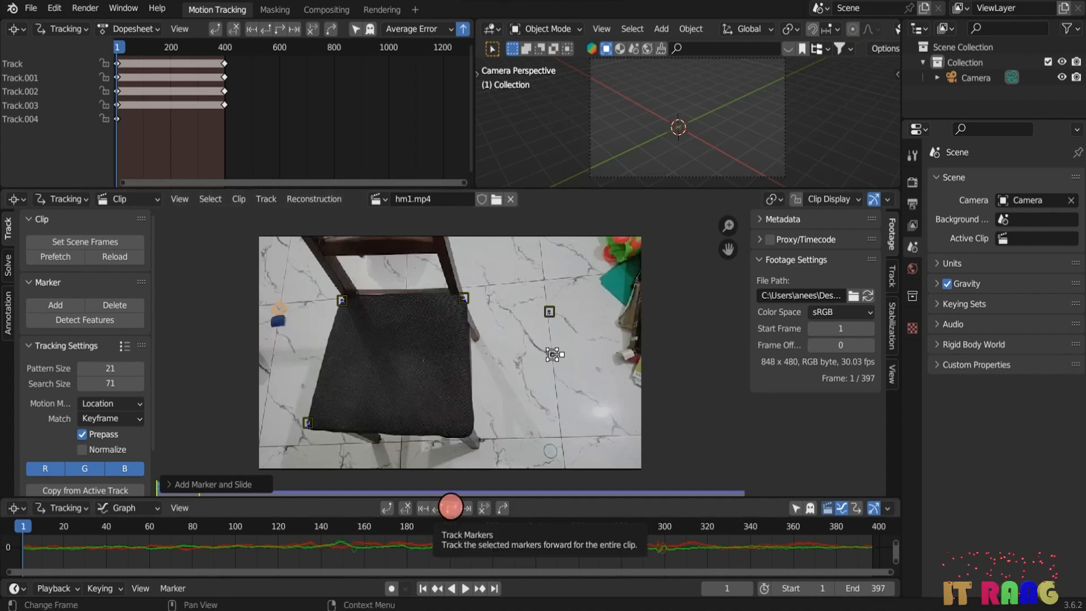
{"action": "left_click", "coordinate": [451, 506]}
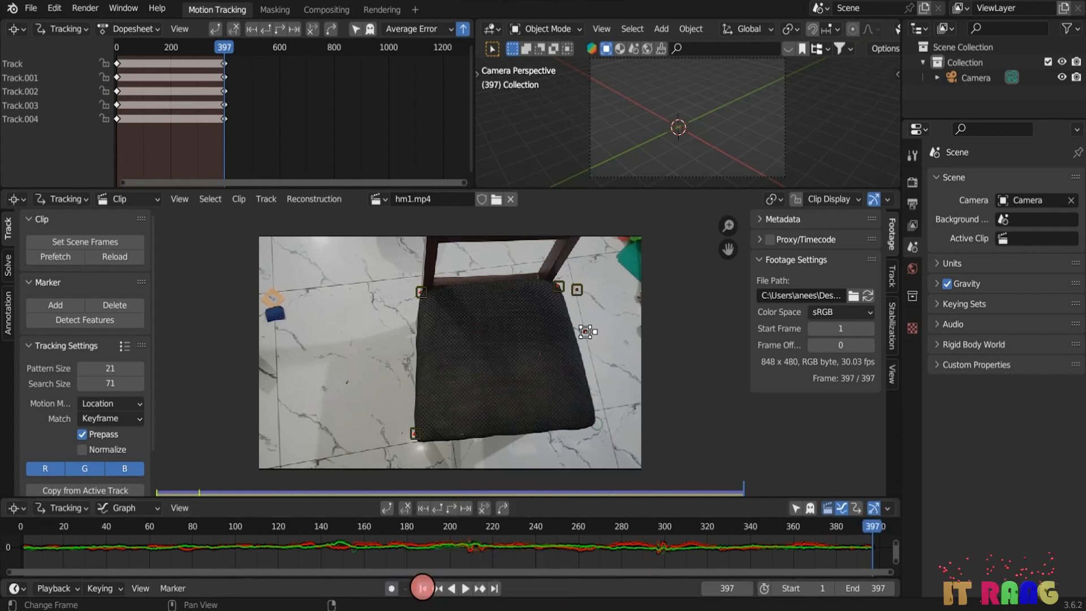
{"action": "left_click", "coordinate": [422, 588]}
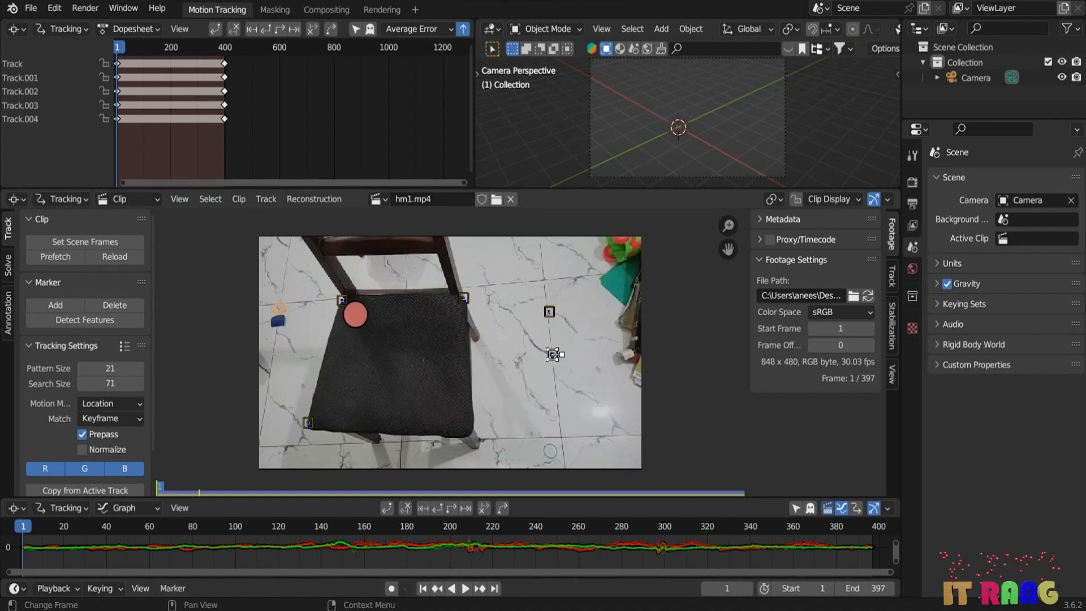
- Add a marker on the floor just left of the green object, track it through the clip, and return to frame 1
{"action": "left_click", "coordinate": [555, 355], "text": "ctrl"}
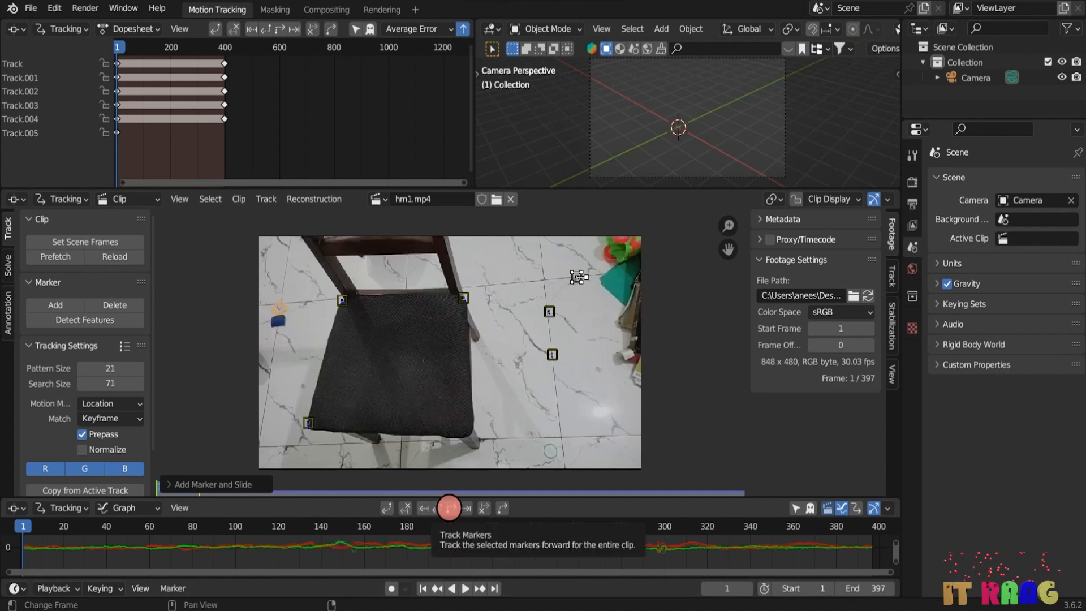
{"action": "left_click", "coordinate": [449, 507]}
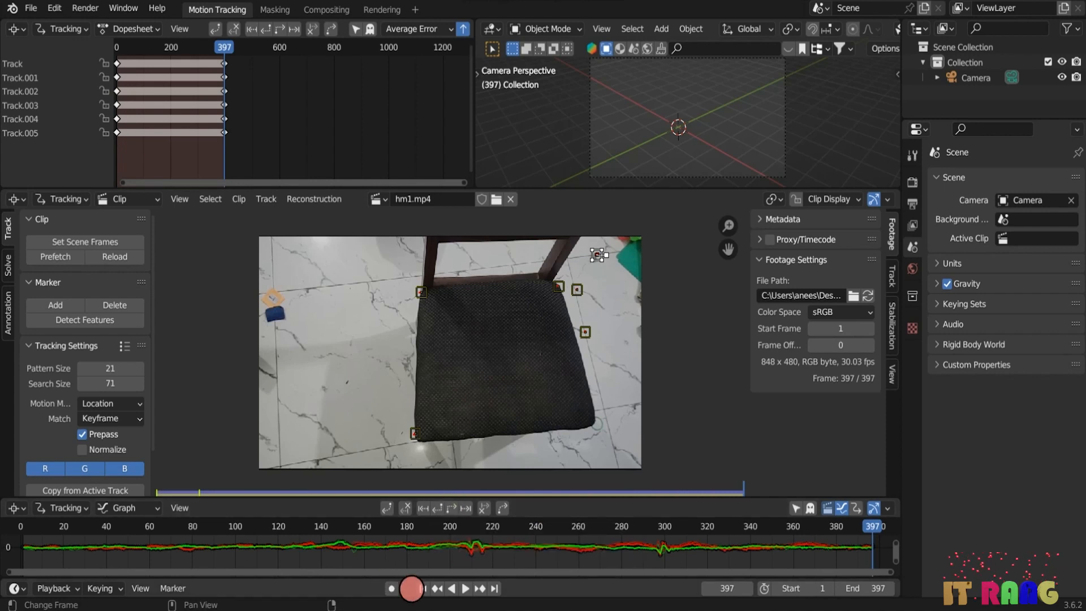
{"action": "left_click", "coordinate": [422, 589]}
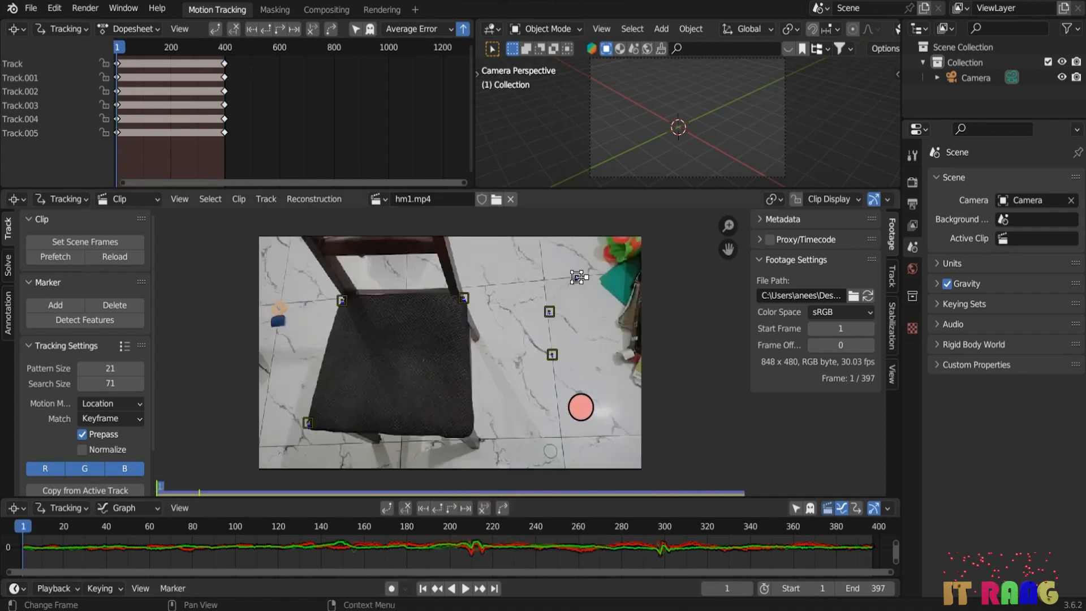
- Add a marker on the lower-right floor tile, right of the tile joint, track it through the clip, and return to frame 1
{"action": "key", "text": "ctrl"}
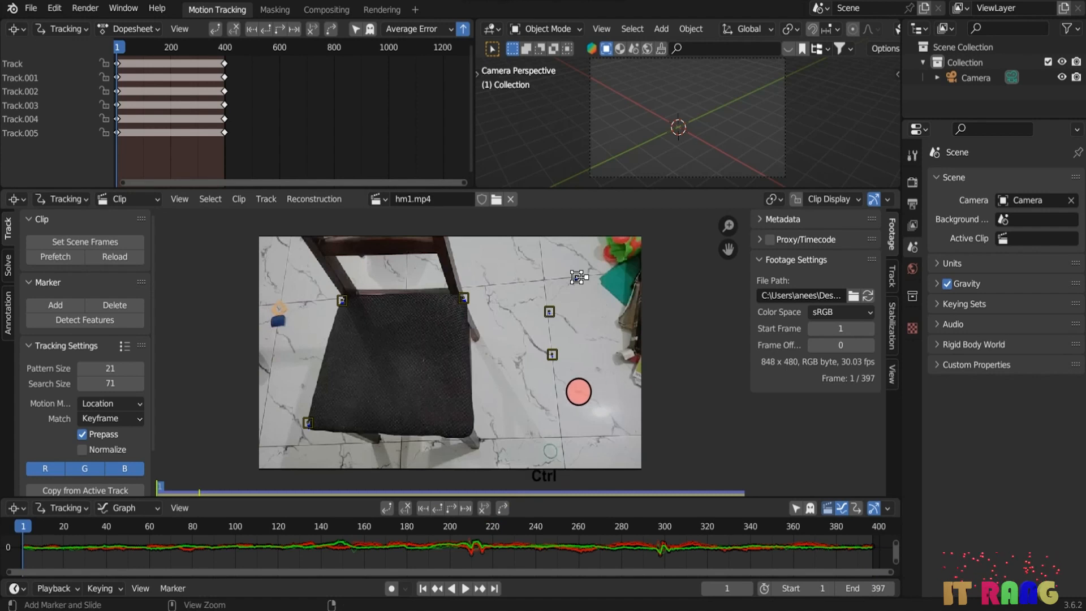
{"action": "left_click", "coordinate": [577, 277], "text": "ctrl"}
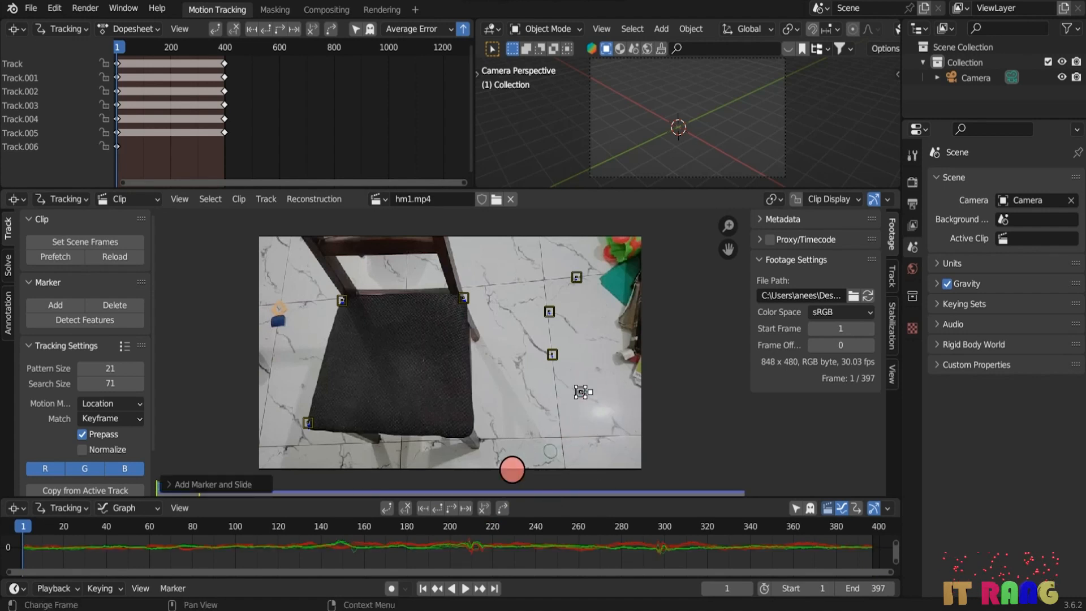
{"action": "left_click", "coordinate": [448, 507]}
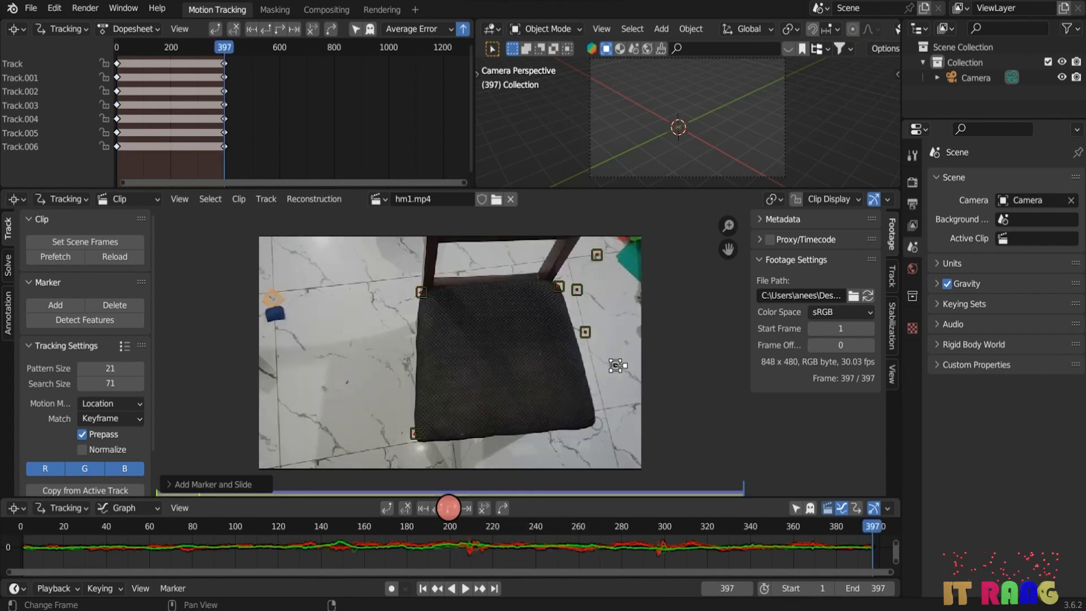
{"action": "left_click", "coordinate": [422, 588]}
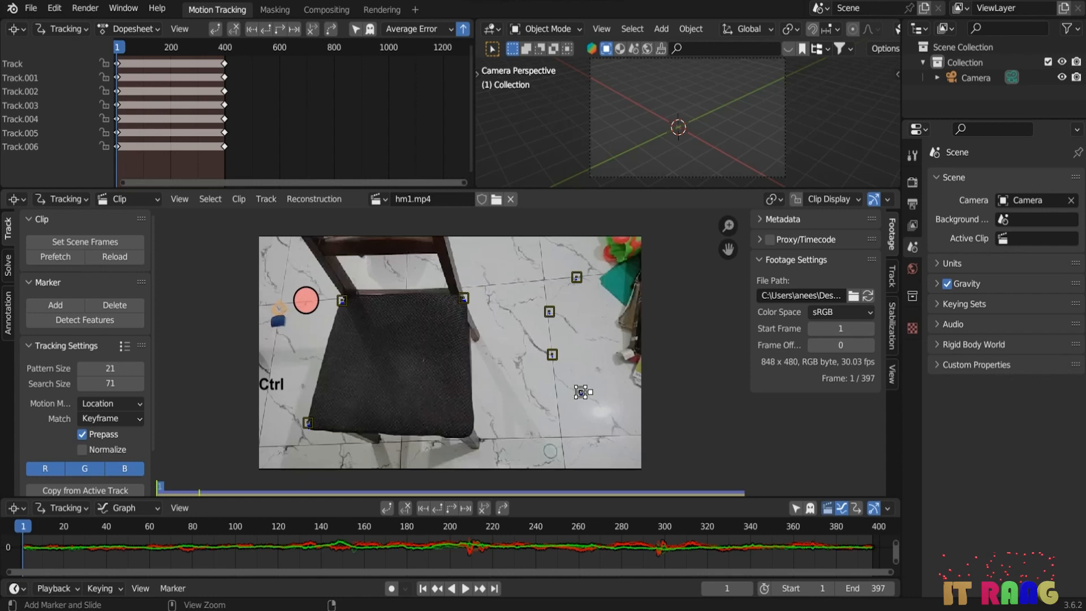
- Add a marker on the floor between the blue object and the seat's back-left corner, track it through the clip, and return to frame 1
{"action": "left_click", "coordinate": [306, 301], "text": "ctrl"}
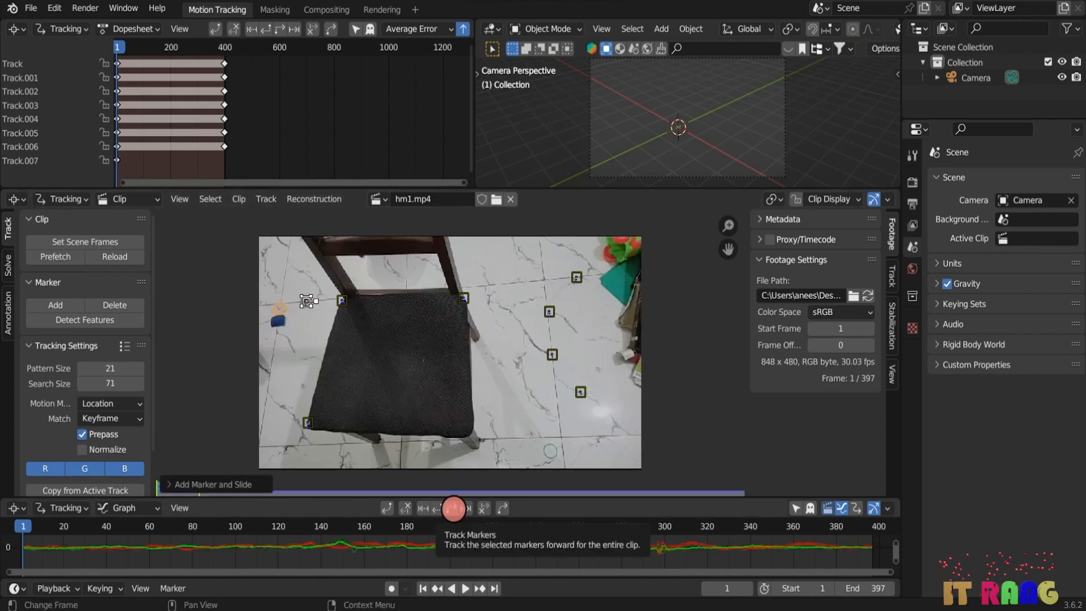
{"action": "left_click", "coordinate": [453, 509]}
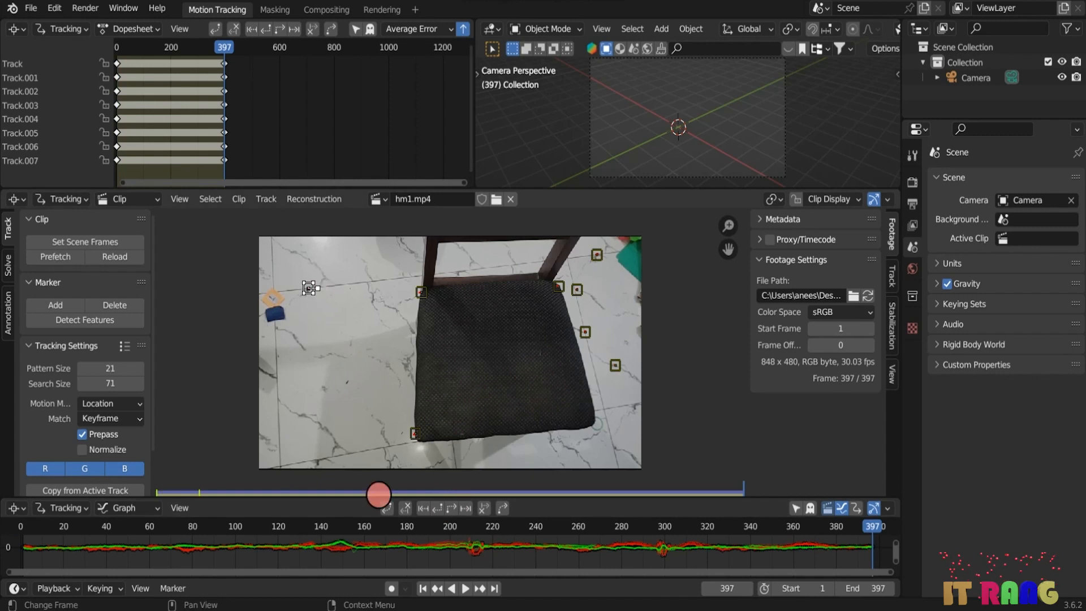
{"action": "left_click", "coordinate": [423, 589]}
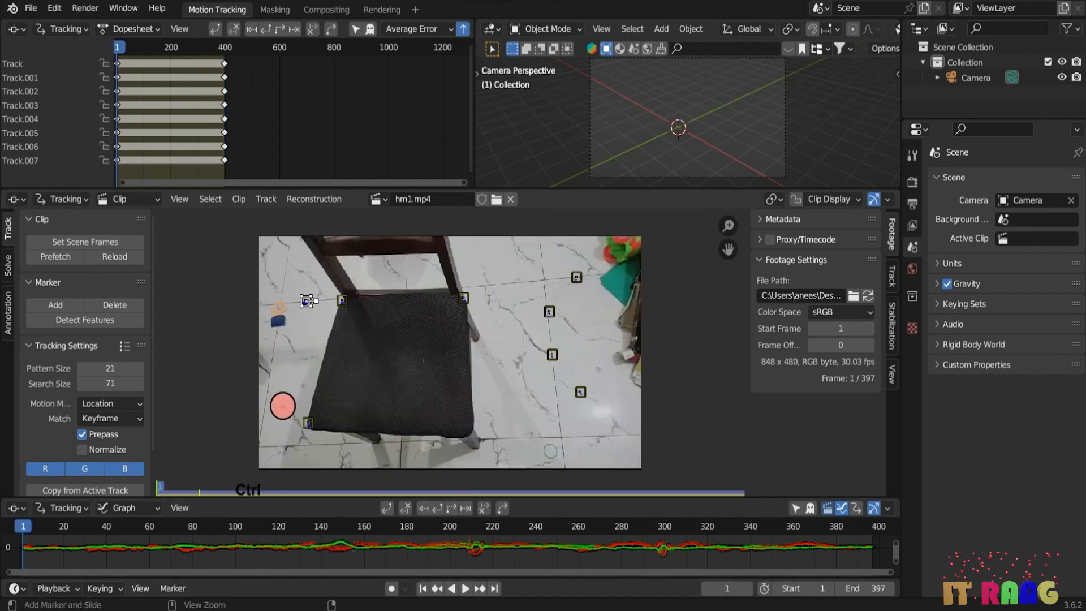
- Add a marker on the floor just left of the seat's front-left corner, track it through the clip, and return to frame 1
{"action": "left_click", "coordinate": [308, 301], "text": "ctrl"}
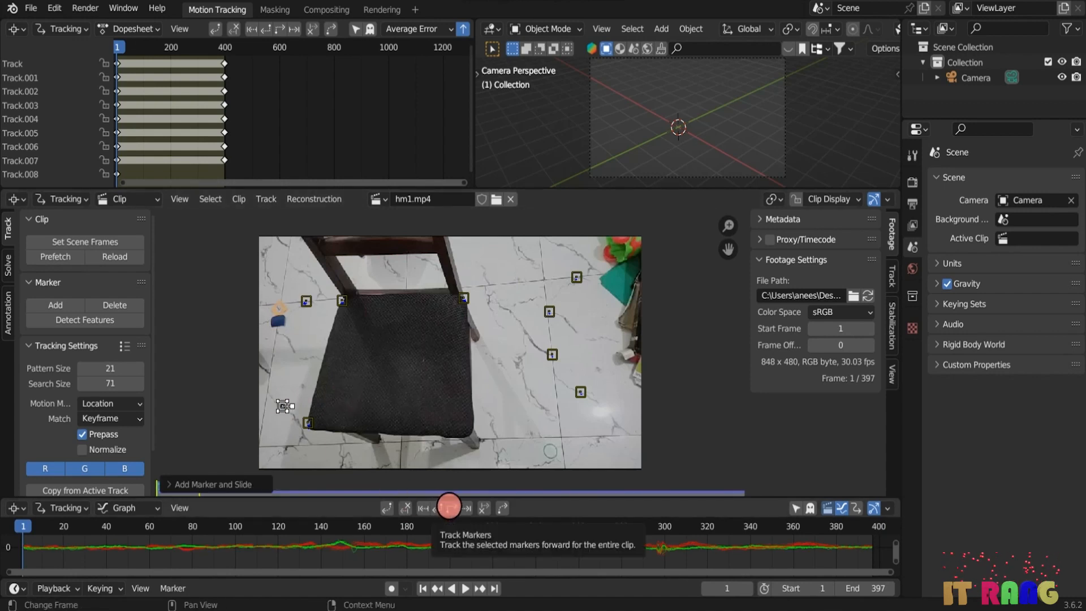
{"action": "left_click", "coordinate": [450, 506]}
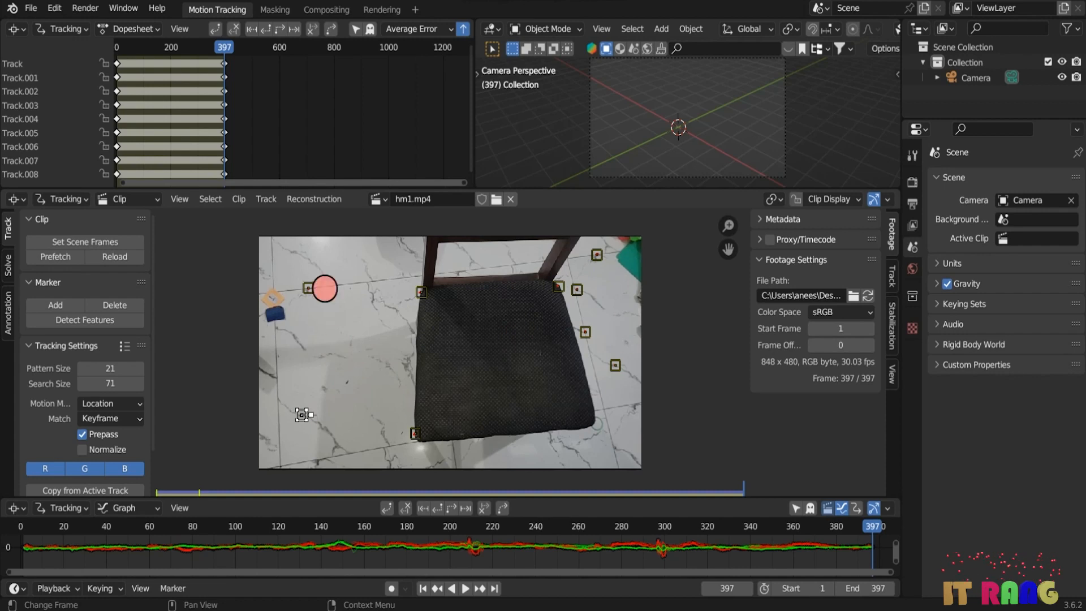
{"action": "left_click", "coordinate": [423, 588]}
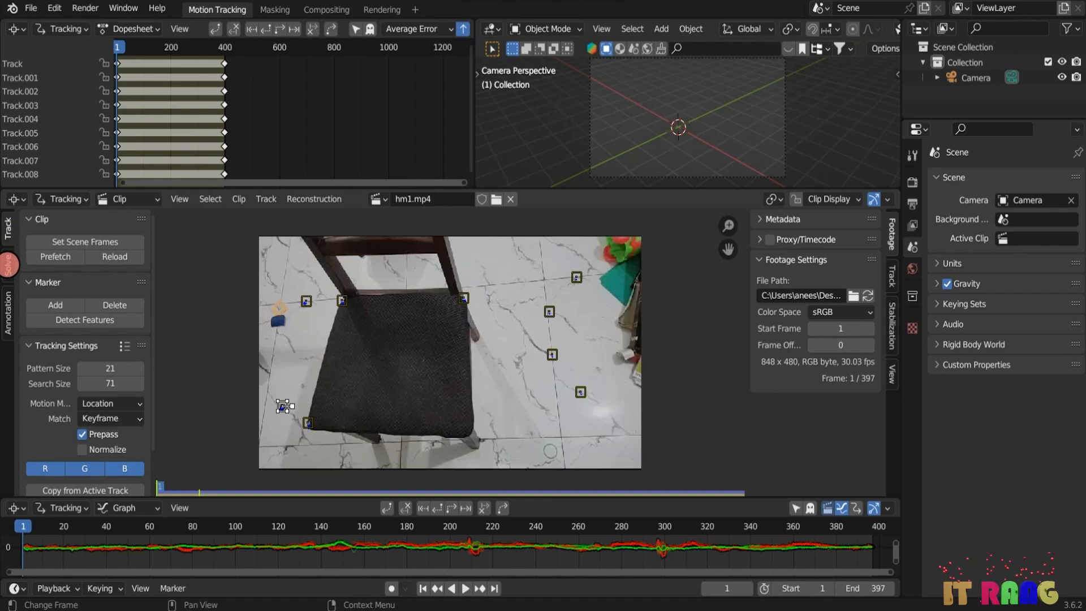
- Set the solve's Keyframe B to 300 and solve the camera motion
{"action": "left_click", "coordinate": [9, 265]}
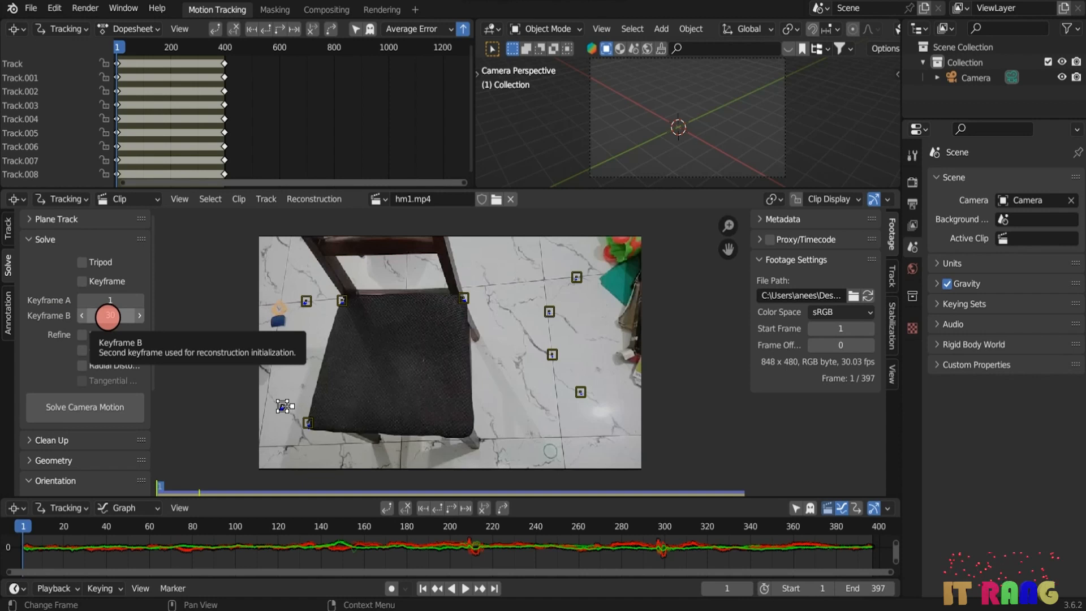
{"action": "left_click", "coordinate": [109, 315]}
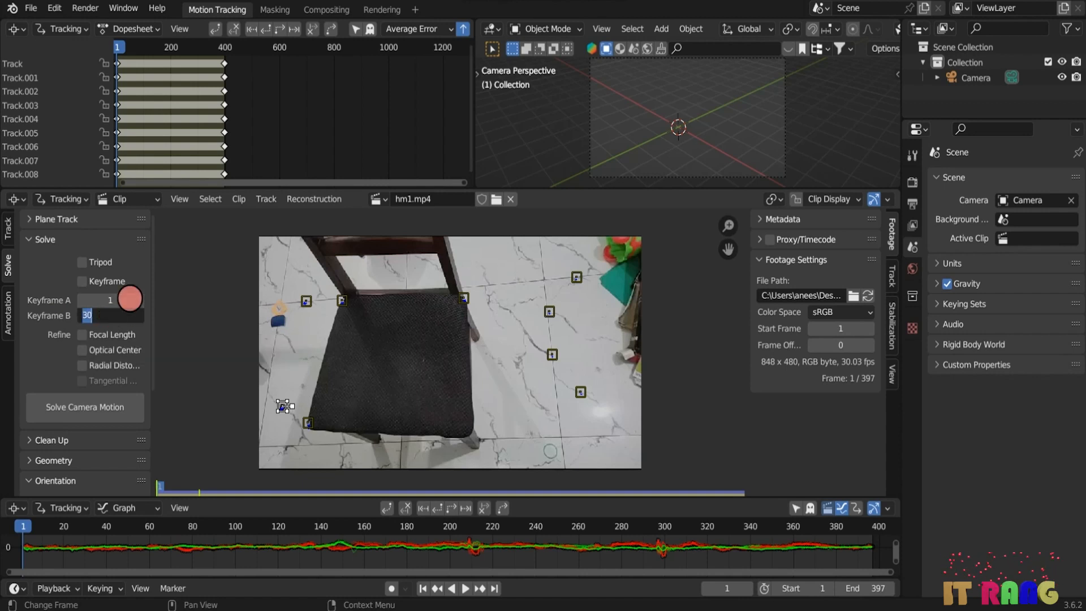
{"action": "key", "text": "BackSpace"}
{"action": "key", "text": "BackSpace"}
{"action": "key", "text": "BackSpace"}
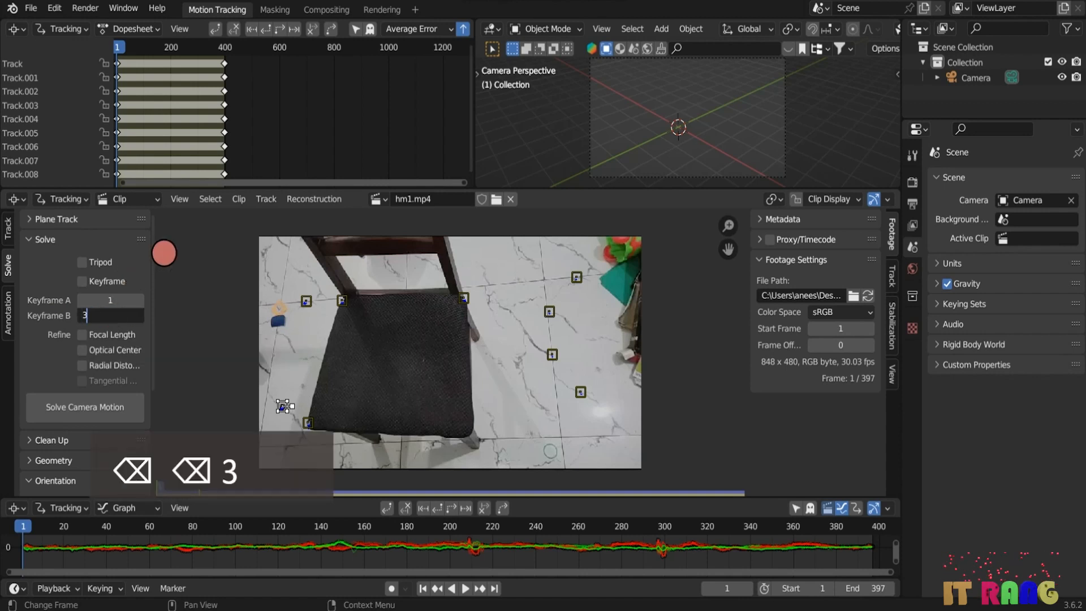
{"action": "type", "text": "300"}
{"action": "key", "text": "Return"}
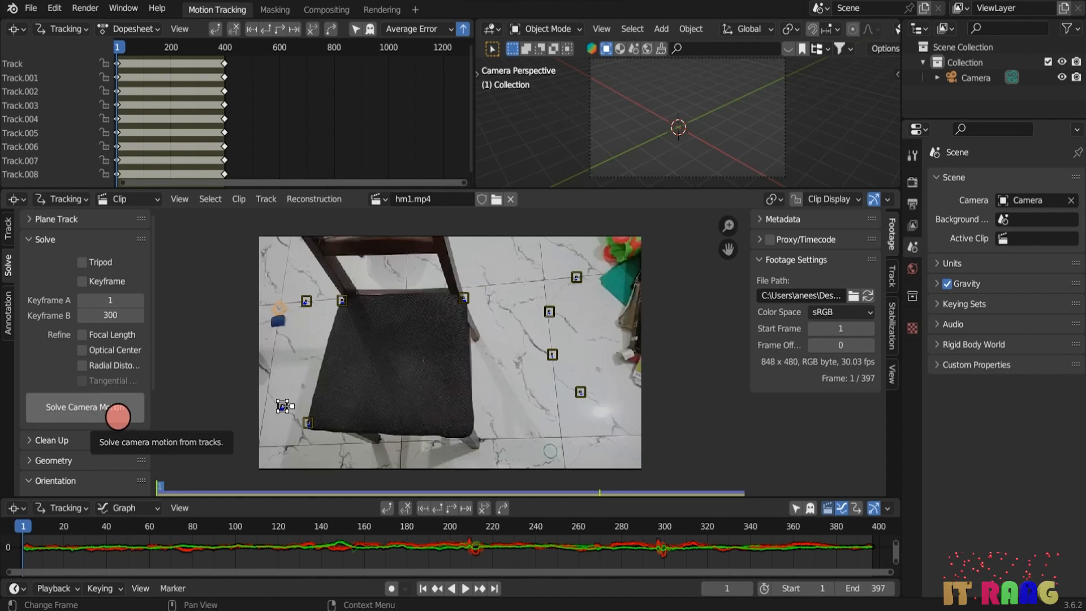
{"action": "left_click", "coordinate": [89, 407]}
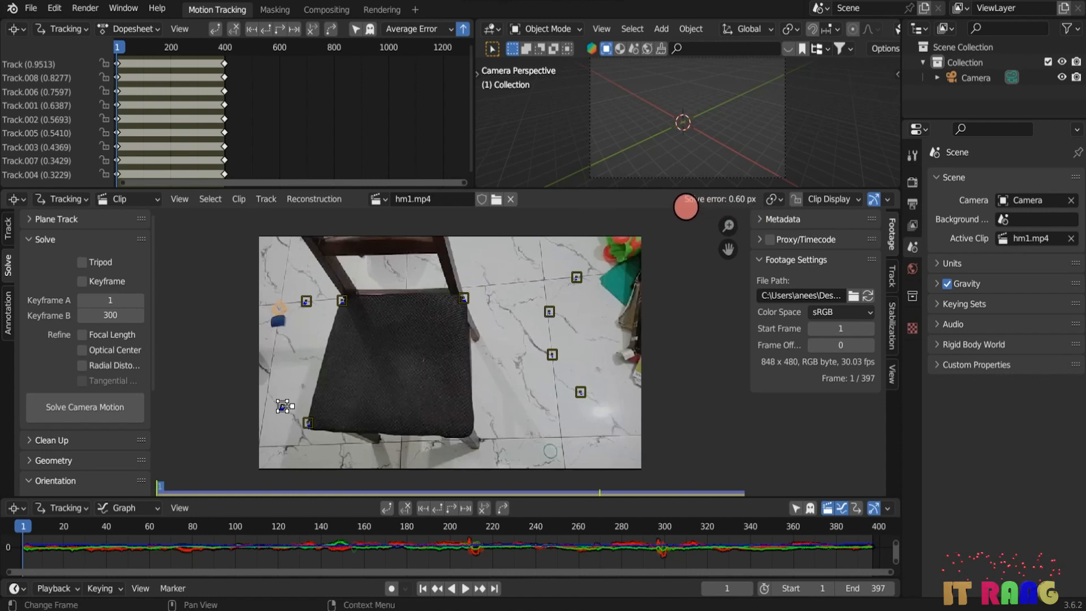
- Set up the tracking scene from the solved camera motion
{"action": "scroll", "coordinate": [151, 273], "scroll_direction": "down", "scroll_amount": 1}
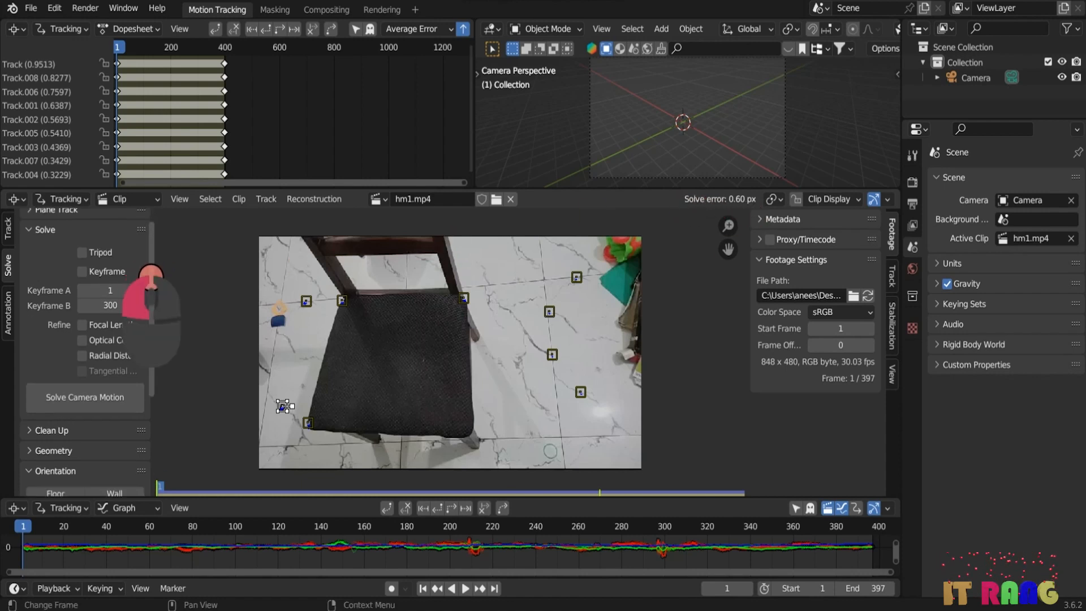
{"action": "scroll", "coordinate": [151, 273], "scroll_direction": "down", "scroll_amount": 7}
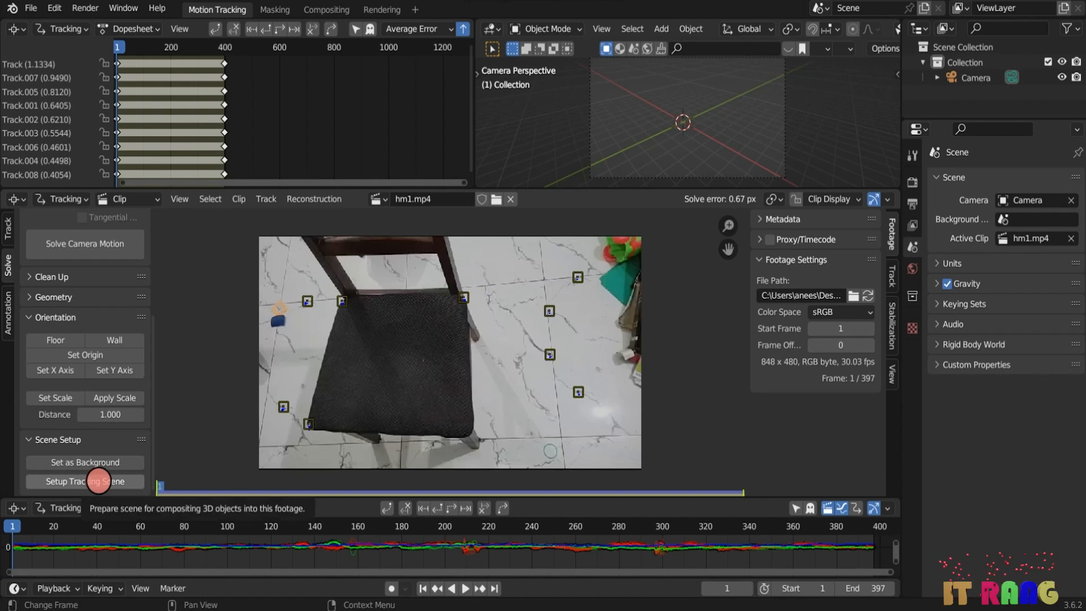
{"action": "left_click", "coordinate": [98, 481]}
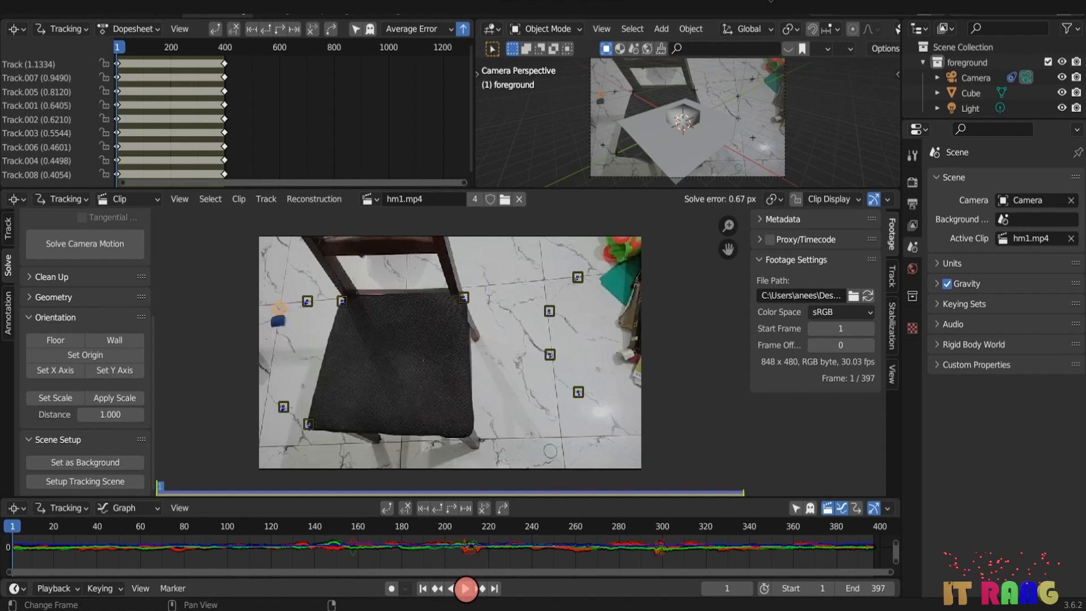
- Play the clip to check how the cube and ground follow the footage, and return to frame 1
{"action": "left_click", "coordinate": [466, 589]}
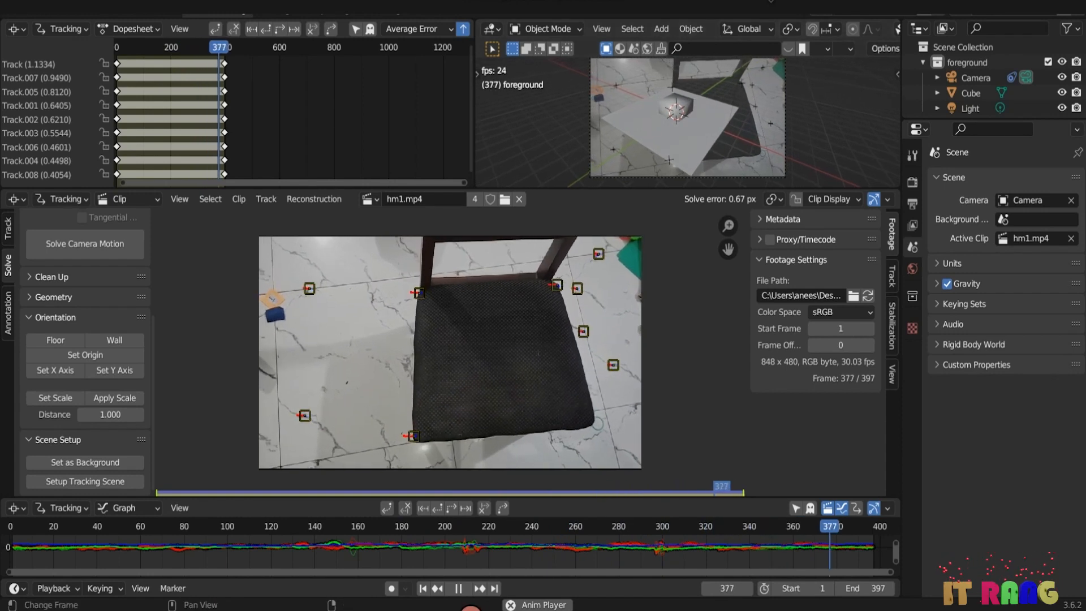
{"action": "left_click", "coordinate": [458, 589]}
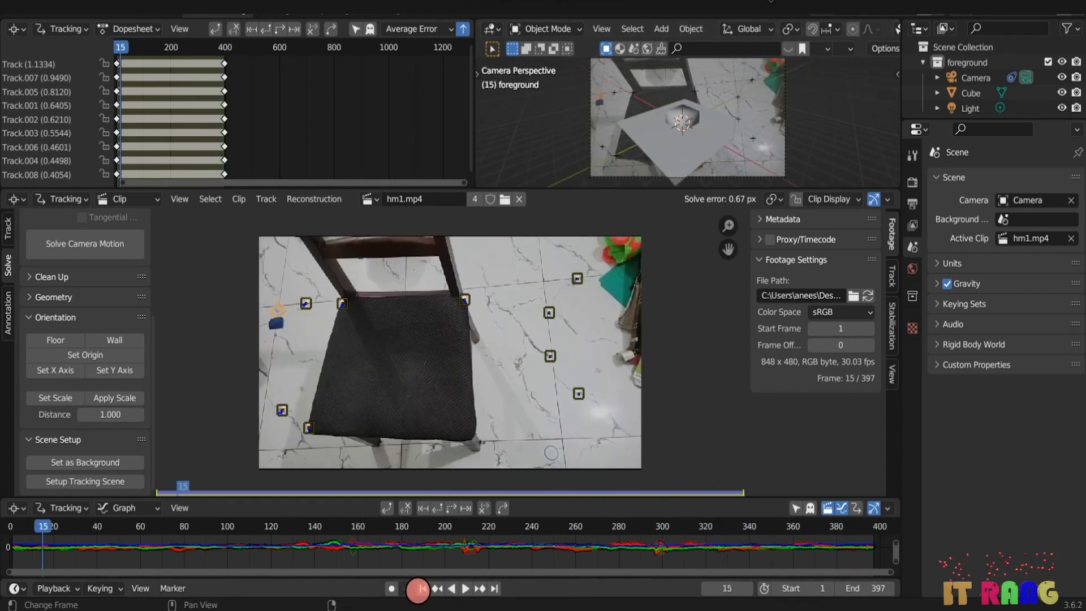
{"action": "left_click", "coordinate": [421, 588]}
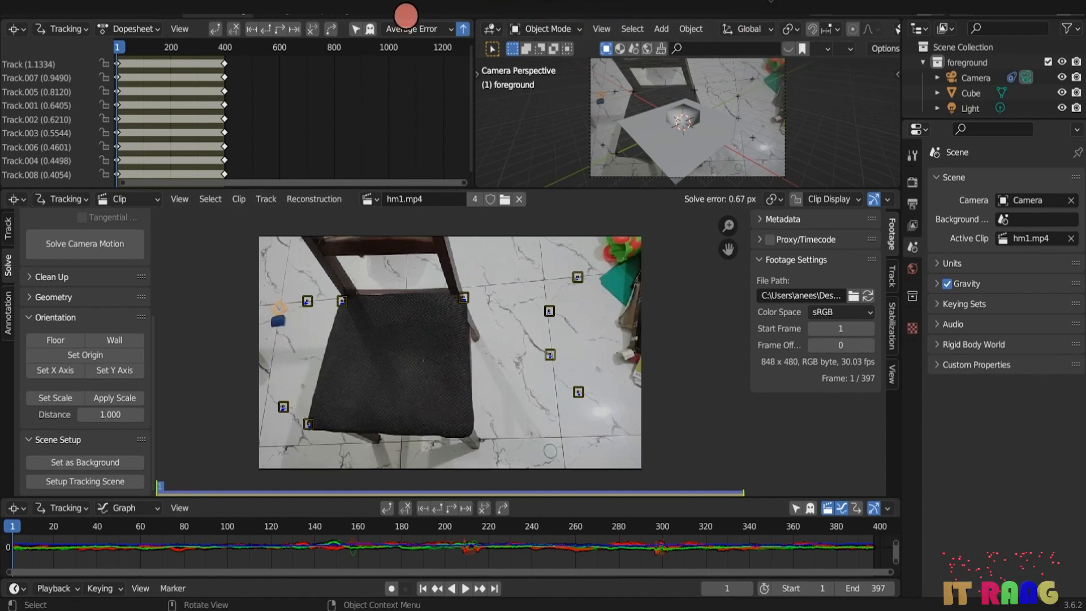
- Add a general Layout workspace and check the scene through the camera view
{"action": "left_click", "coordinate": [407, 15]}
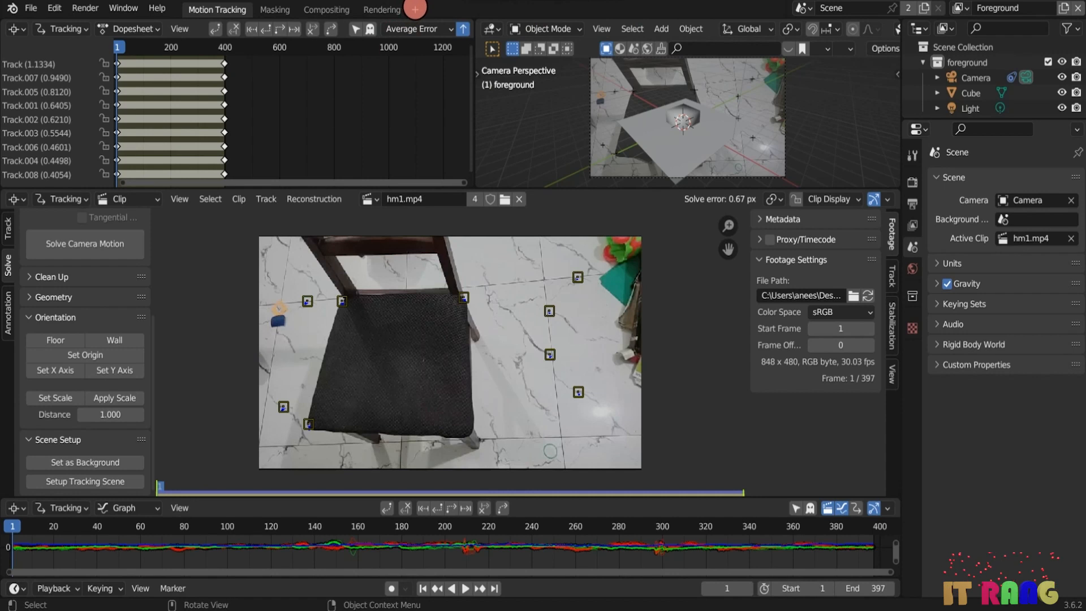
{"action": "left_click", "coordinate": [416, 10]}
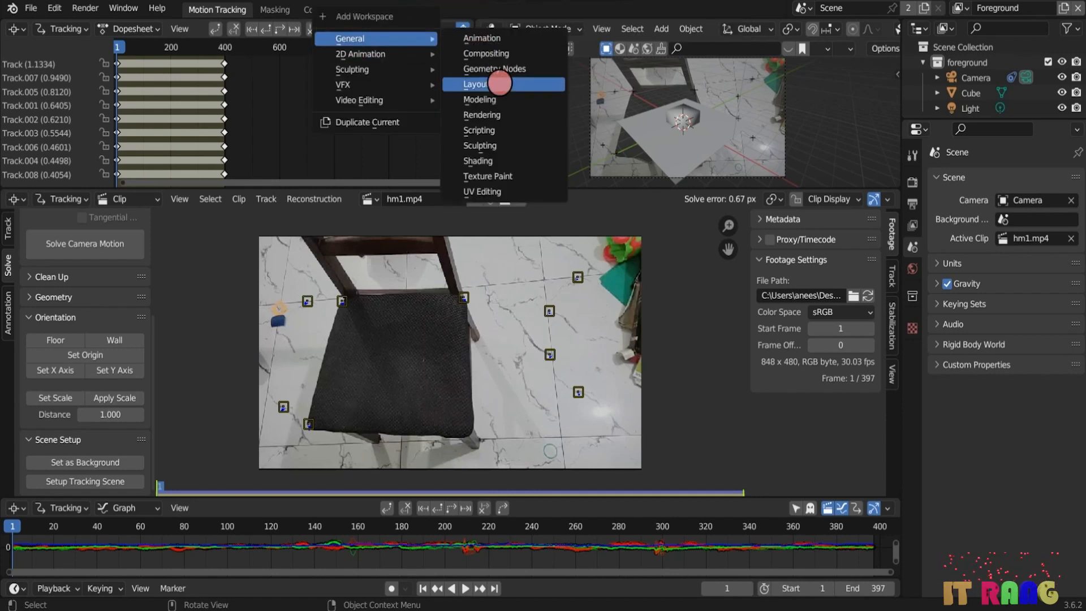
{"action": "left_click", "coordinate": [480, 84]}
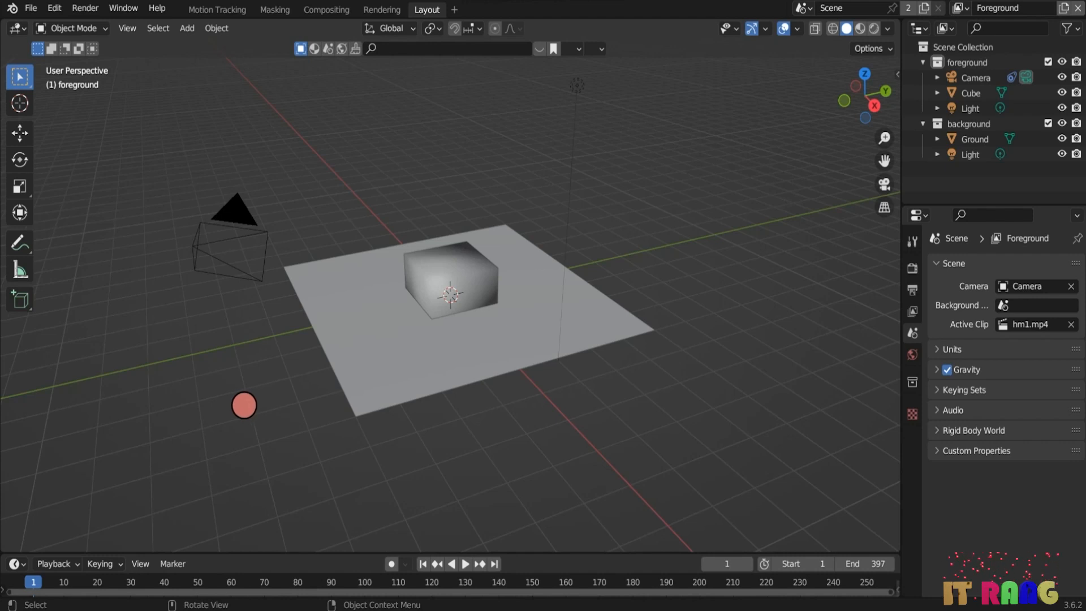
{"action": "key", "text": "KP_0"}
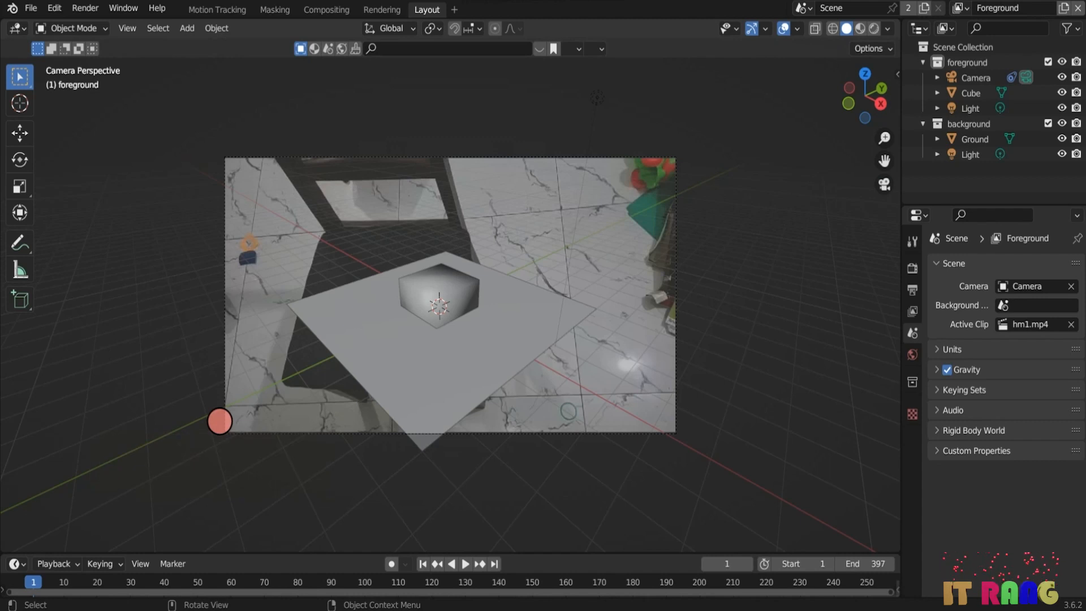
{"action": "key", "text": "KP_0"}
- Select the camera and enable the Motion Tracking overlay in the viewport
{"action": "left_click", "coordinate": [228, 217]}
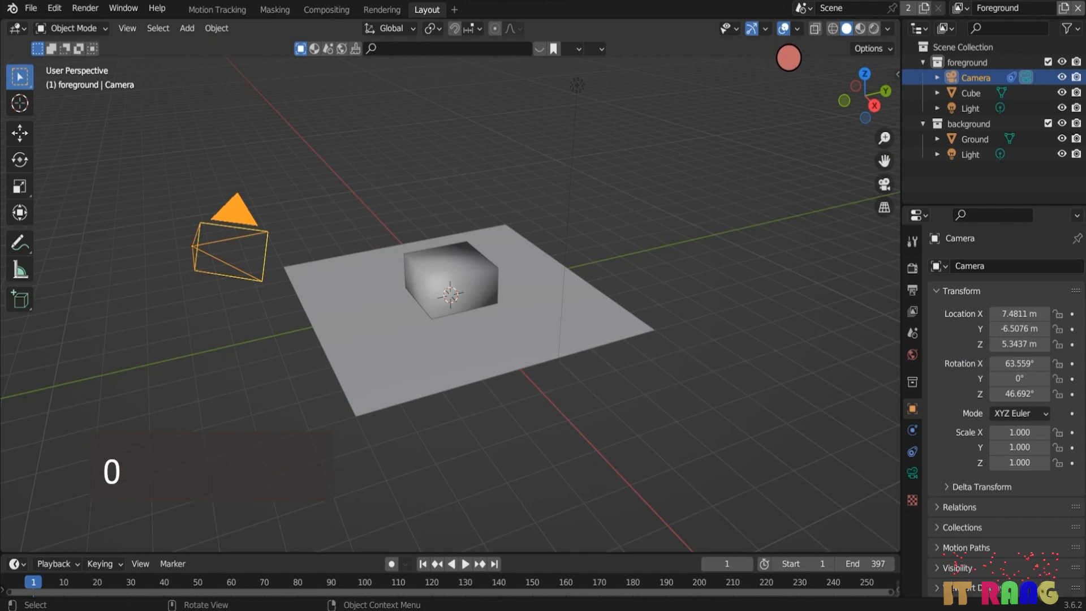
{"action": "left_click", "coordinate": [798, 28]}
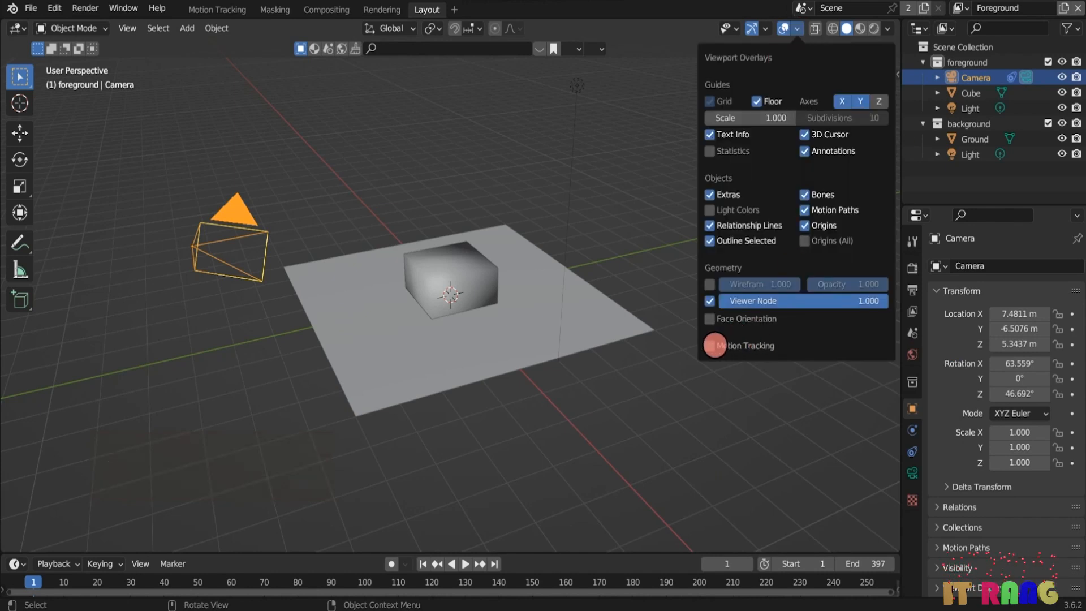
{"action": "left_click", "coordinate": [711, 346]}
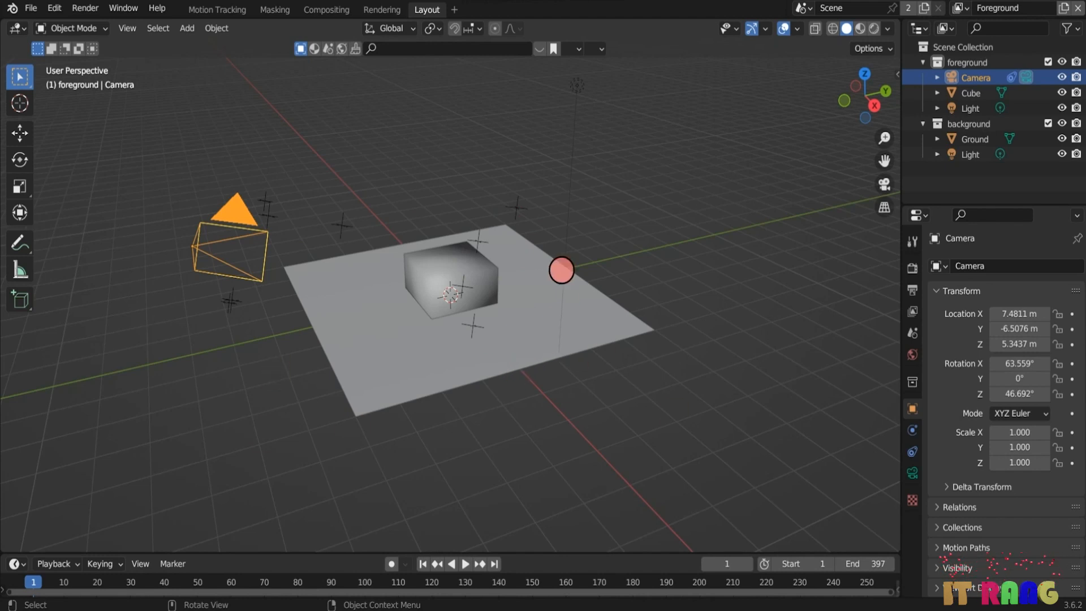
- Scale the camera up to about 3.5 on all axes to spread out the track points
{"action": "key", "text": "s"}
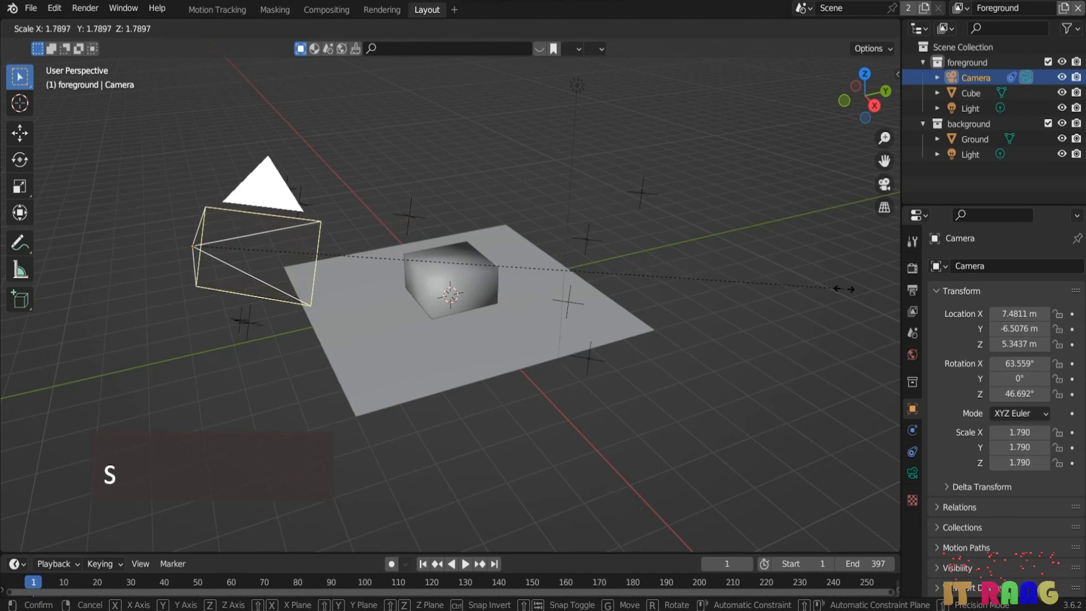
{"action": "left_click", "coordinate": [36, 301]}
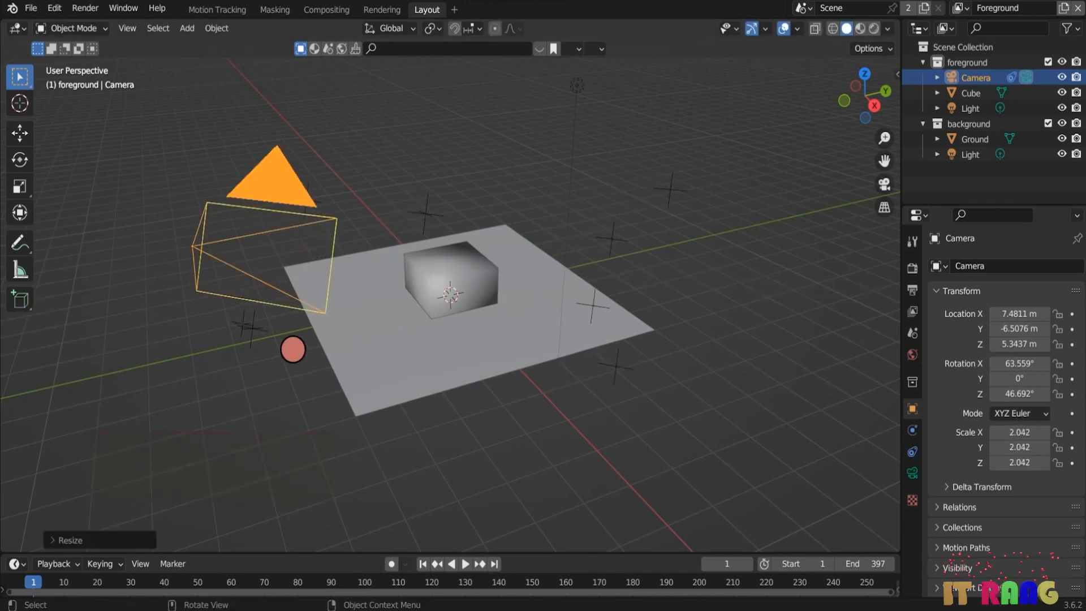
{"action": "key", "text": "s"}
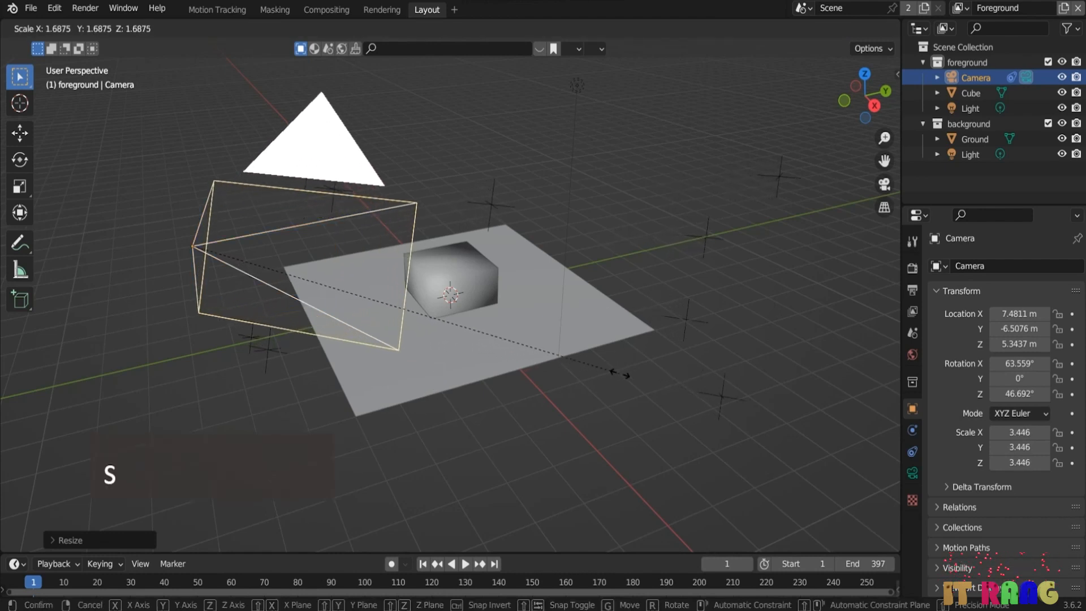
{"action": "left_click", "coordinate": [628, 375]}
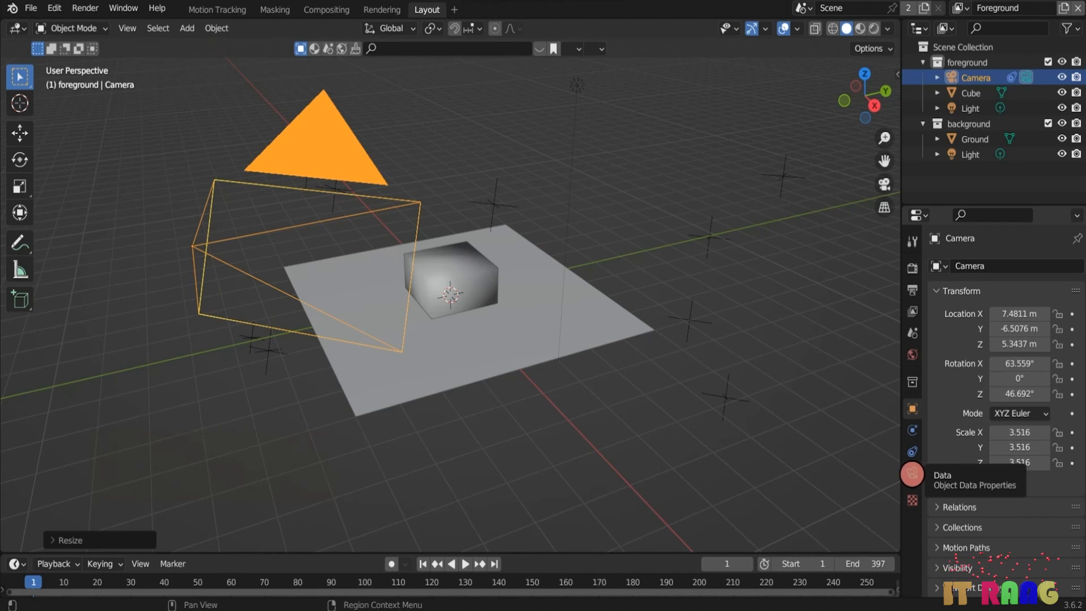
- Reduce the camera's viewport display size to 0.1 m and check the scene through the camera view
{"action": "left_click", "coordinate": [912, 474]}
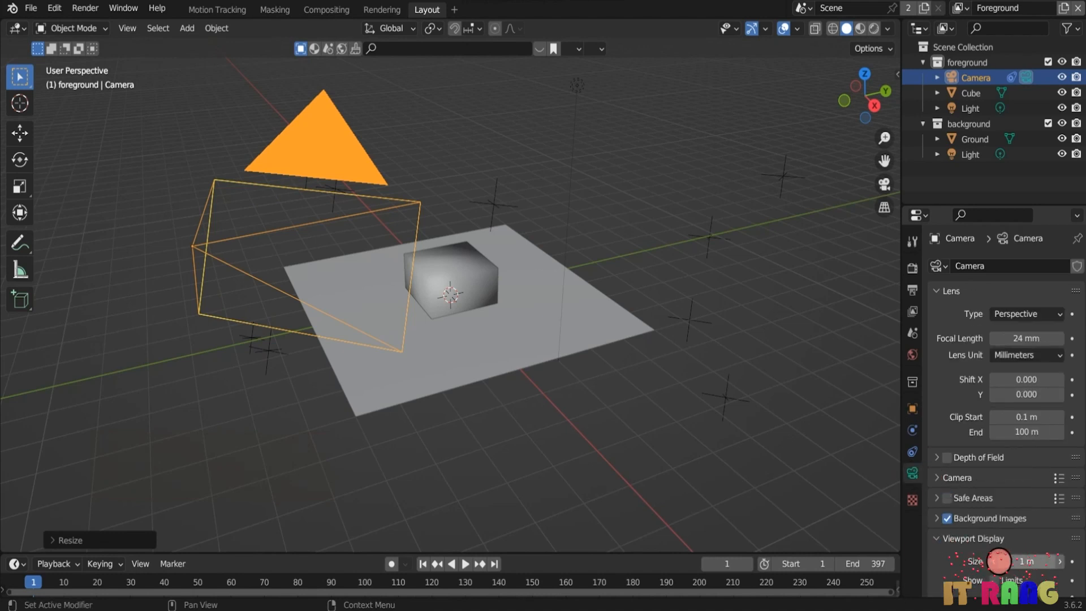
{"action": "left_click_drag", "start_coordinate": [1035, 560], "coordinate": [989, 561]}
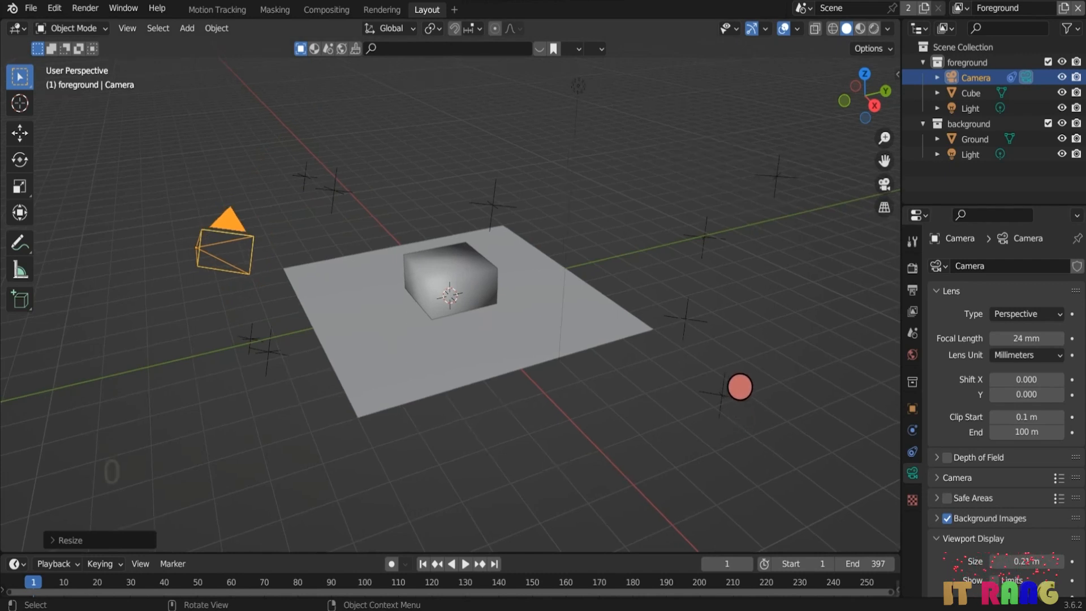
{"action": "key", "text": "KP_0"}
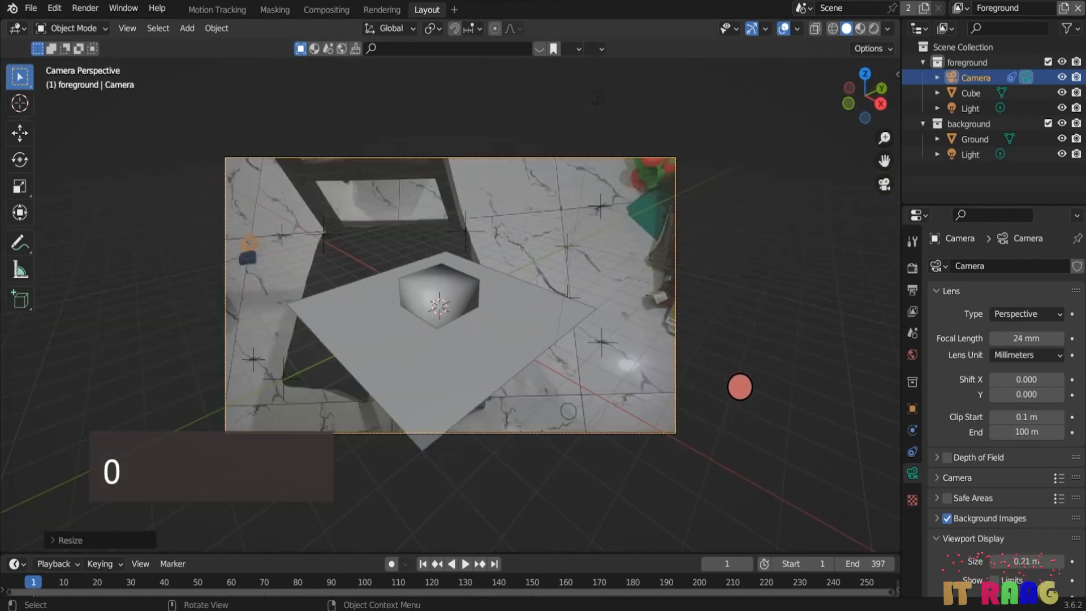
{"action": "key", "text": "KP_0"}
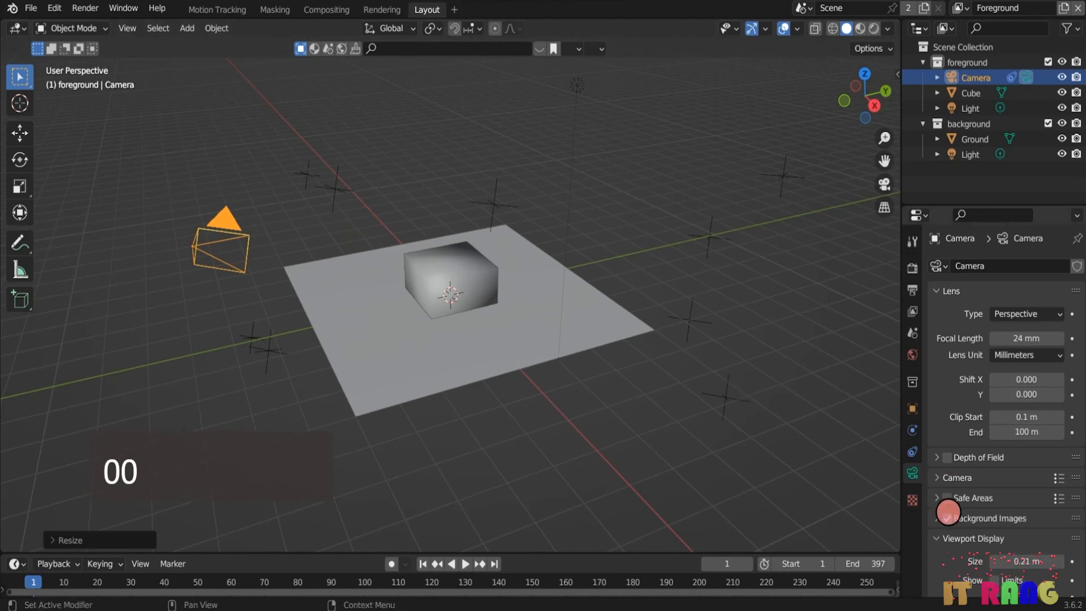
{"action": "left_click_drag", "start_coordinate": [998, 564], "coordinate": [996, 560]}
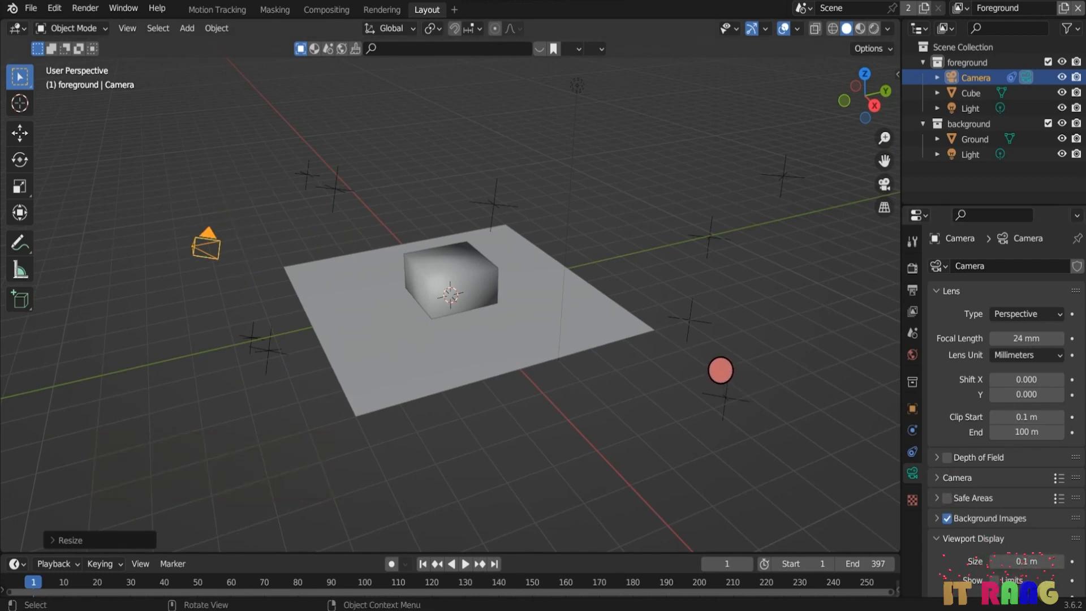
{"action": "key", "text": "KP_0"}
{"action": "key", "text": "KP_0"}
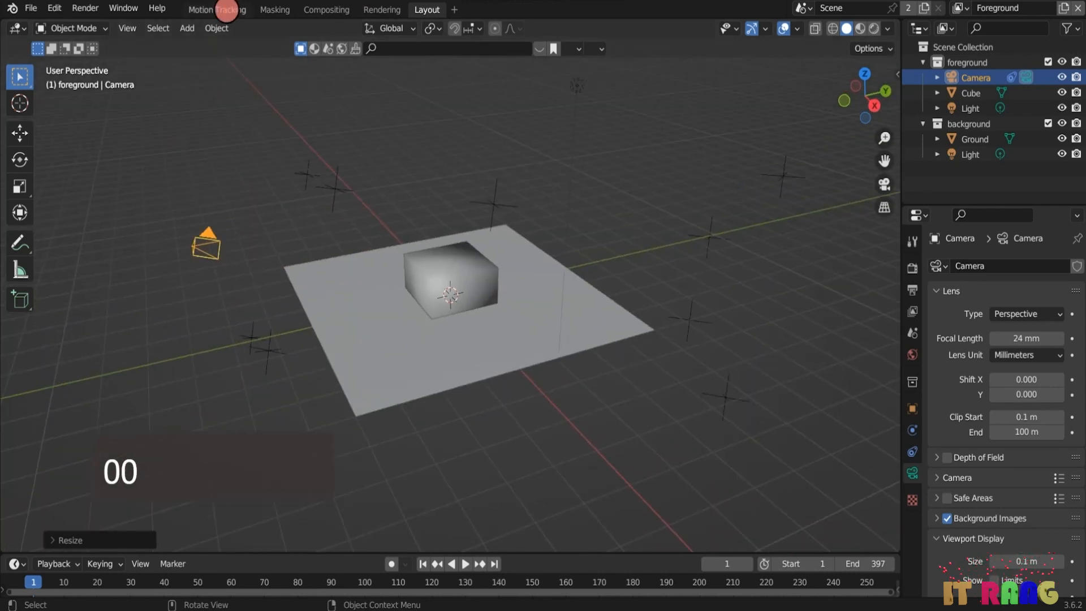
- In the Motion Tracking workspace, define the floor plane from the three tracking markers at the chair seat's two back corners and front-left corner
{"action": "left_click", "coordinate": [227, 10]}
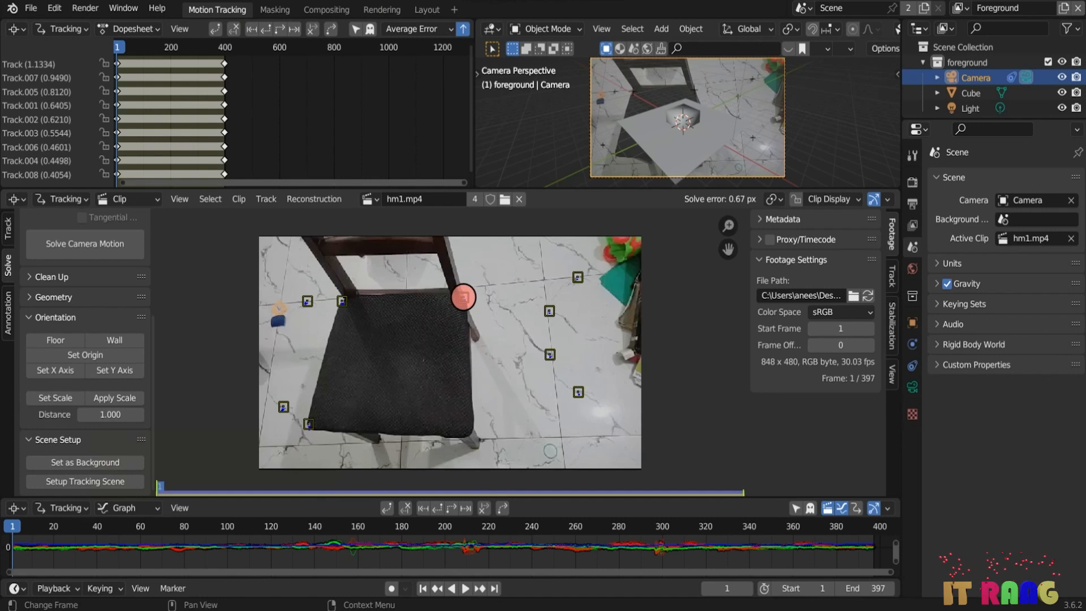
{"action": "left_click", "coordinate": [464, 297]}
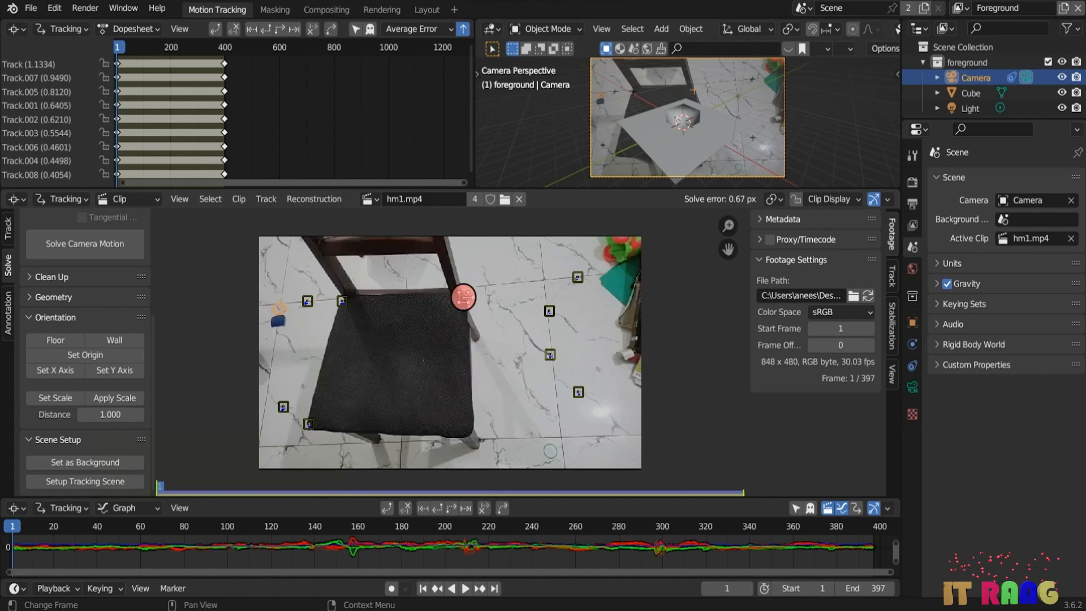
{"action": "left_click", "coordinate": [342, 301], "text": "shift"}
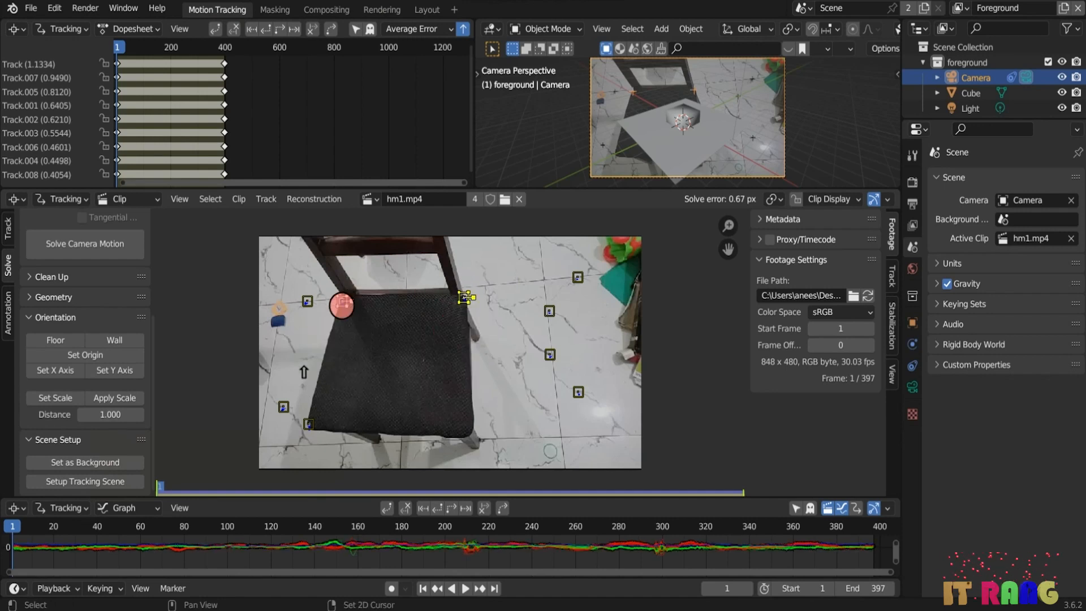
{"action": "left_click", "coordinate": [309, 424], "text": "shift"}
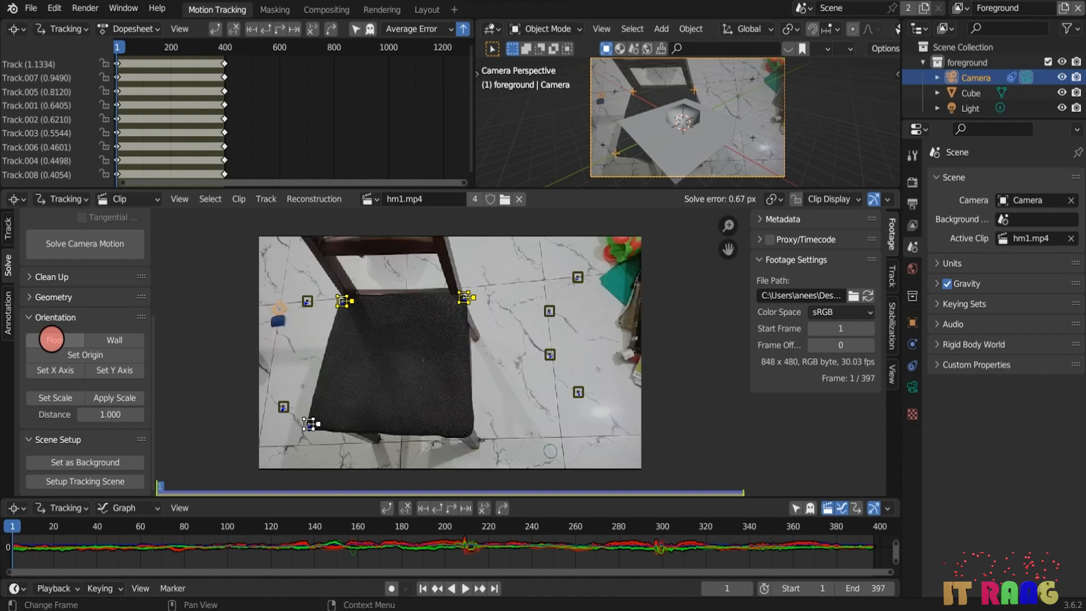
{"action": "left_click", "coordinate": [52, 340]}
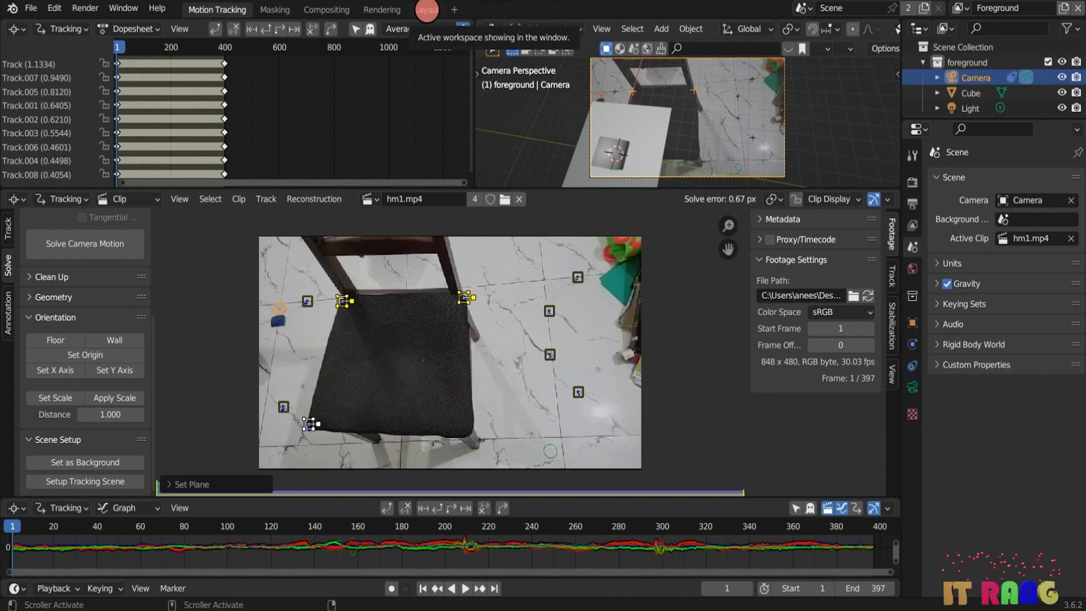
- In the Layout workspace's camera view, rotate the camera about the 3D Cursor to align the Y axis with the seat's front edge, then restore the Median Point pivot
{"action": "left_click", "coordinate": [427, 10]}
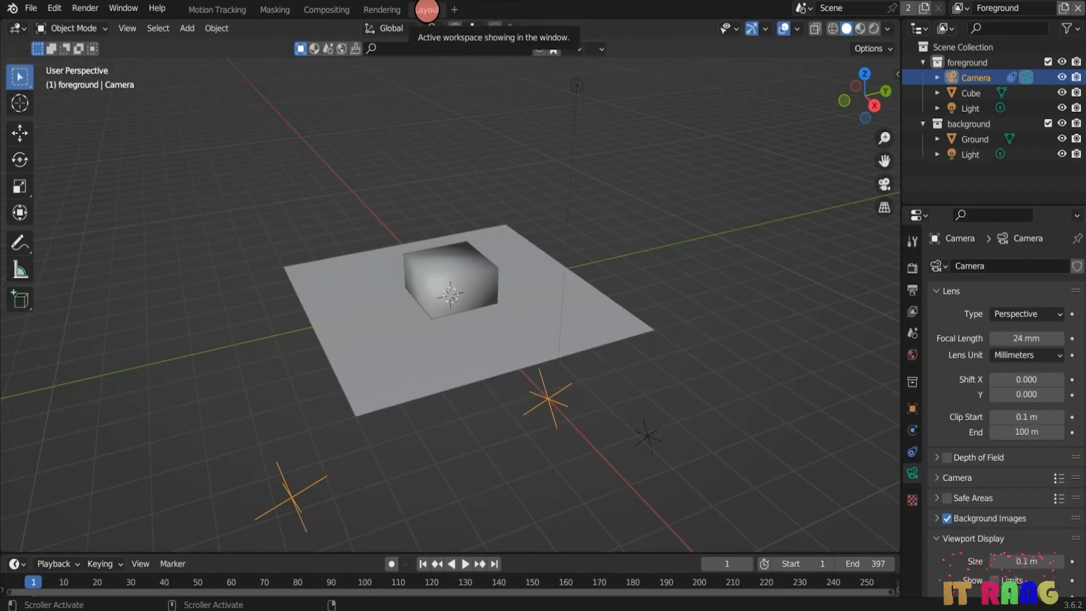
{"action": "key", "text": "KP_0"}
{"action": "key", "text": "KP_0"}
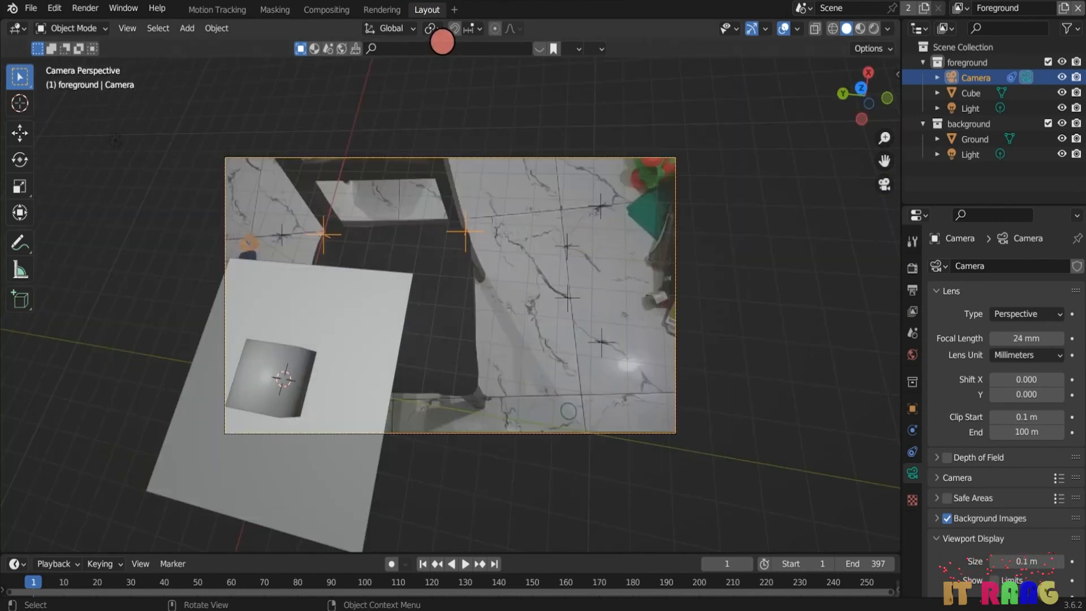
{"action": "left_click", "coordinate": [436, 27]}
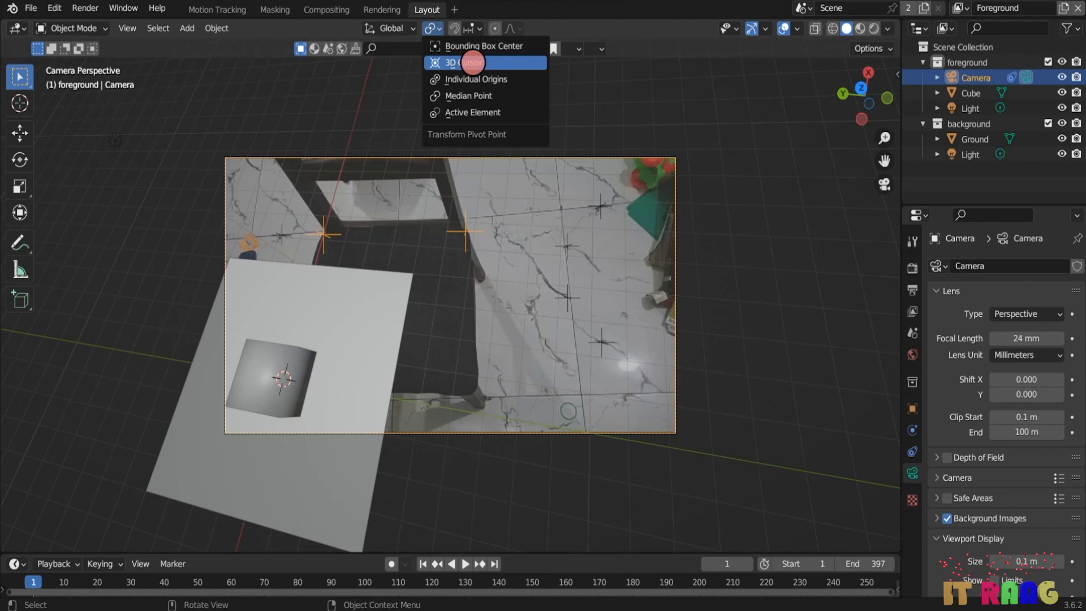
{"action": "left_click", "coordinate": [473, 63]}
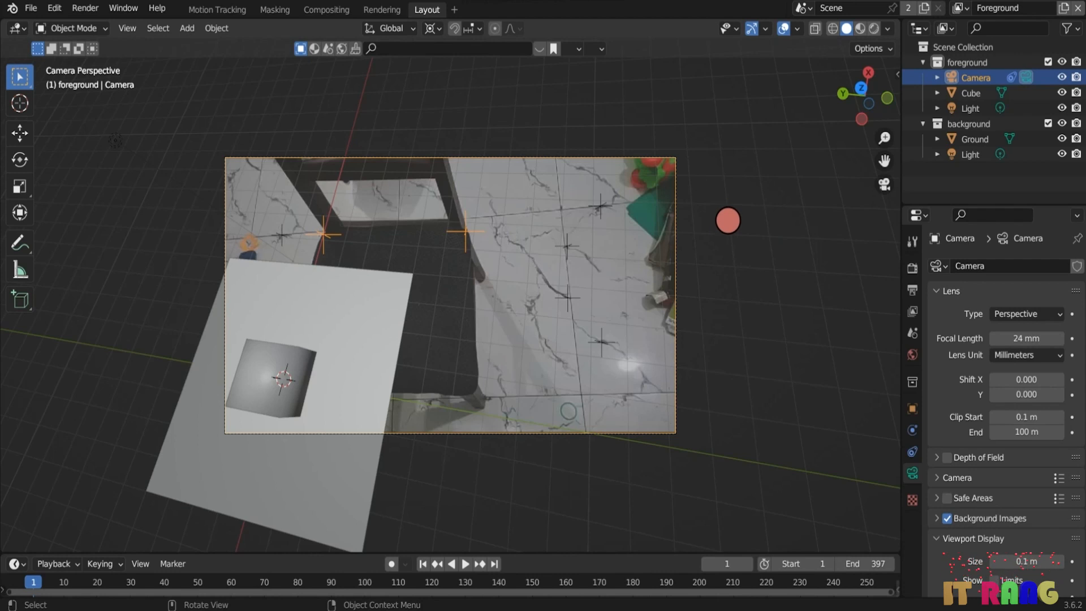
{"action": "key", "text": "r"}
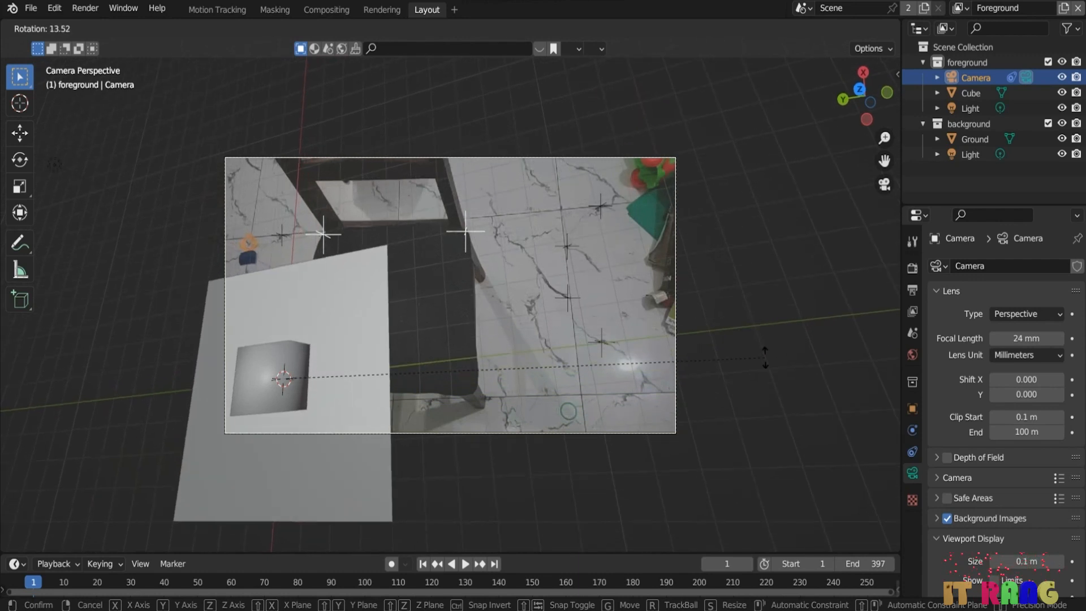
{"action": "left_click", "coordinate": [768, 317]}
{"action": "left_click", "coordinate": [433, 28]}
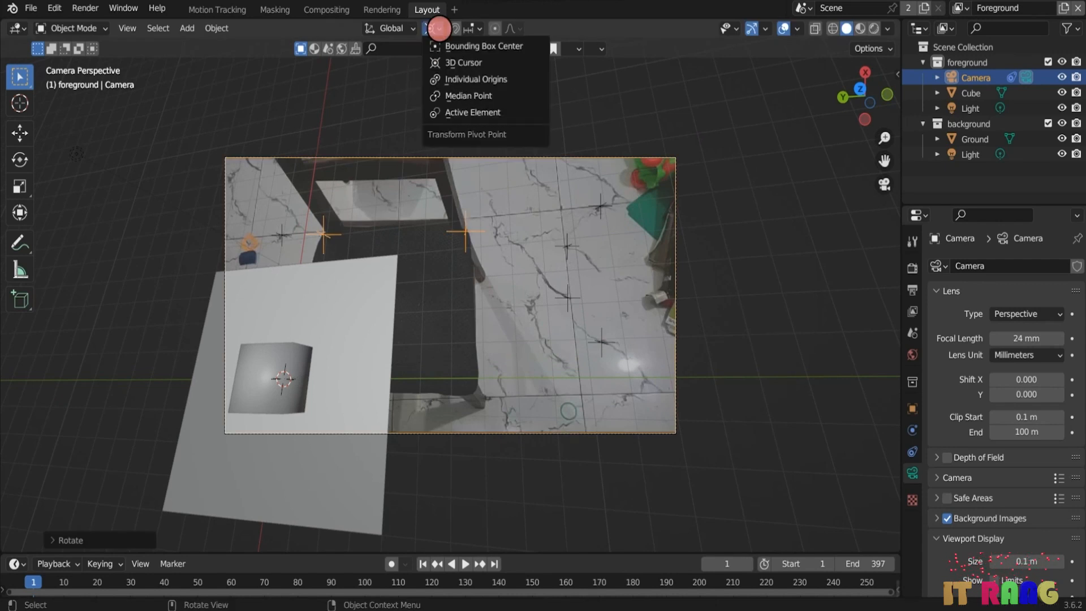
{"action": "left_click", "coordinate": [471, 95]}
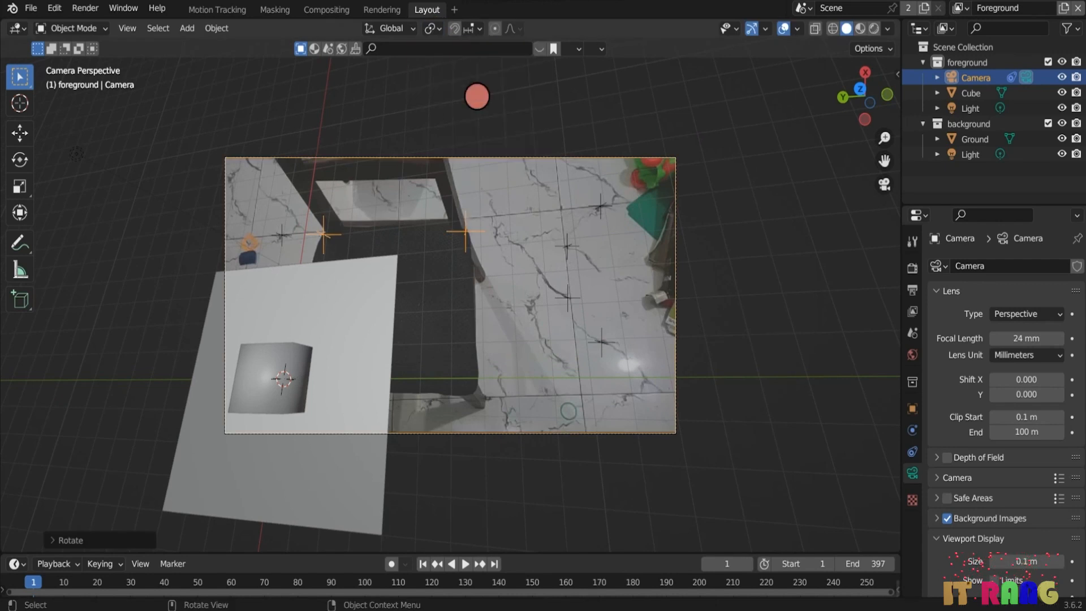
- Delete the default cube and the Ground plane from the tracking scene
{"action": "left_click", "coordinate": [268, 365]}
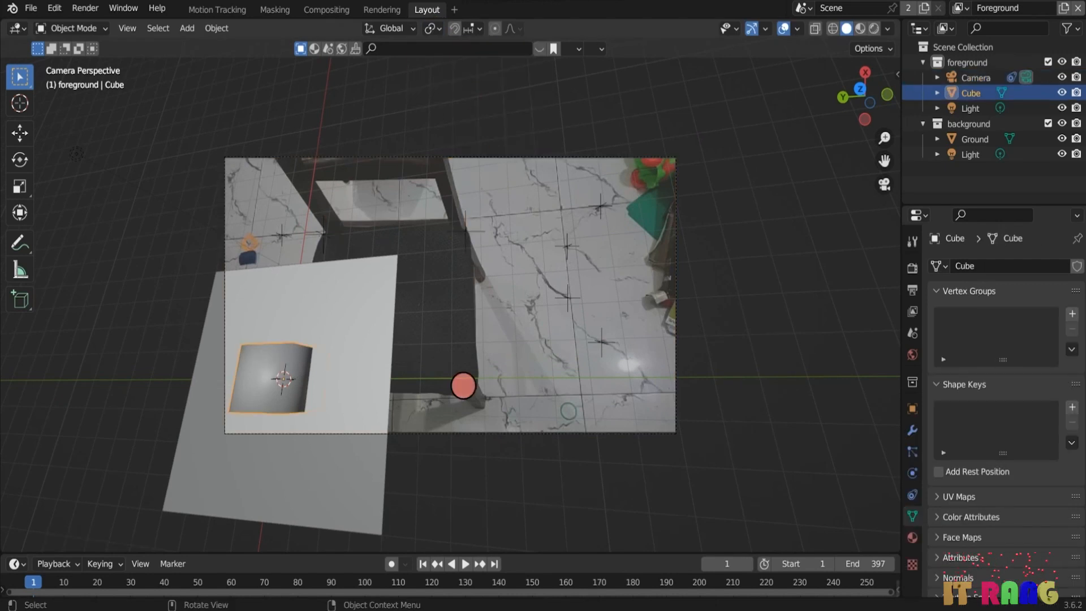
{"action": "key", "text": "x"}
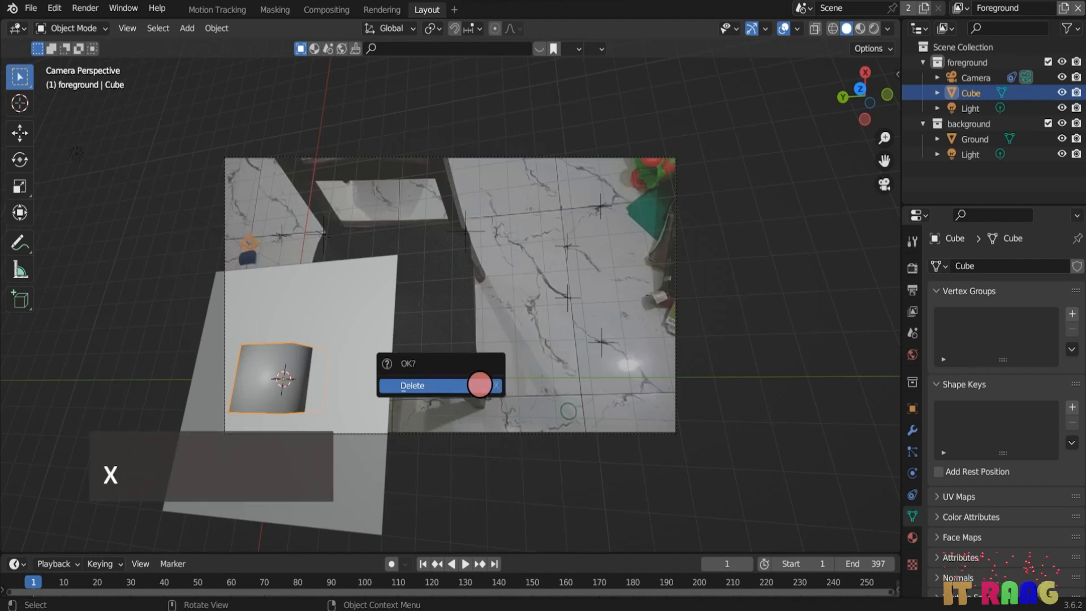
{"action": "left_click", "coordinate": [439, 387]}
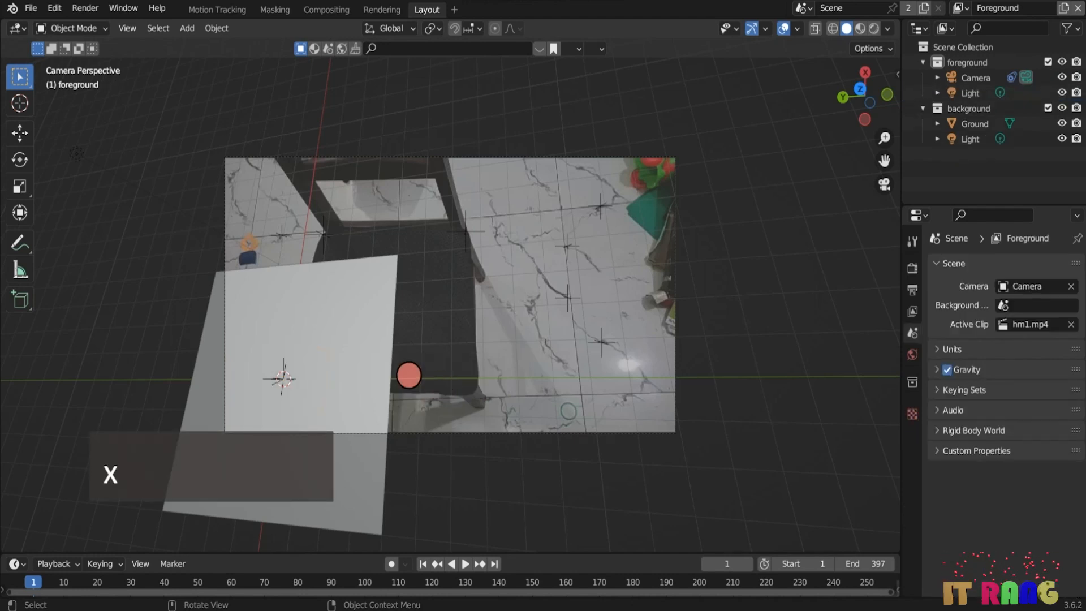
{"action": "left_click", "coordinate": [384, 364]}
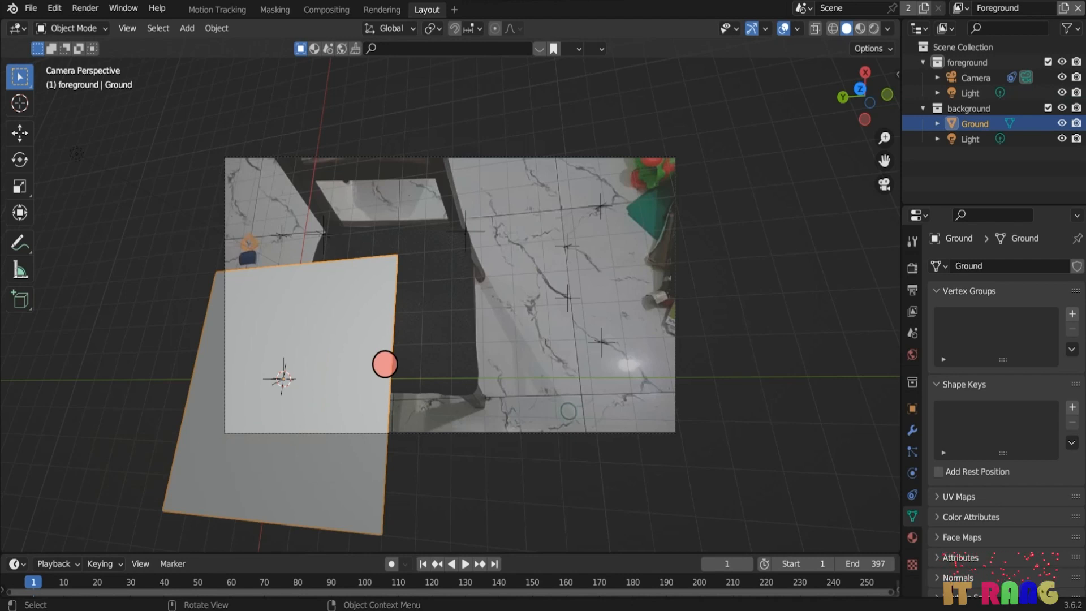
{"action": "key", "text": "x"}
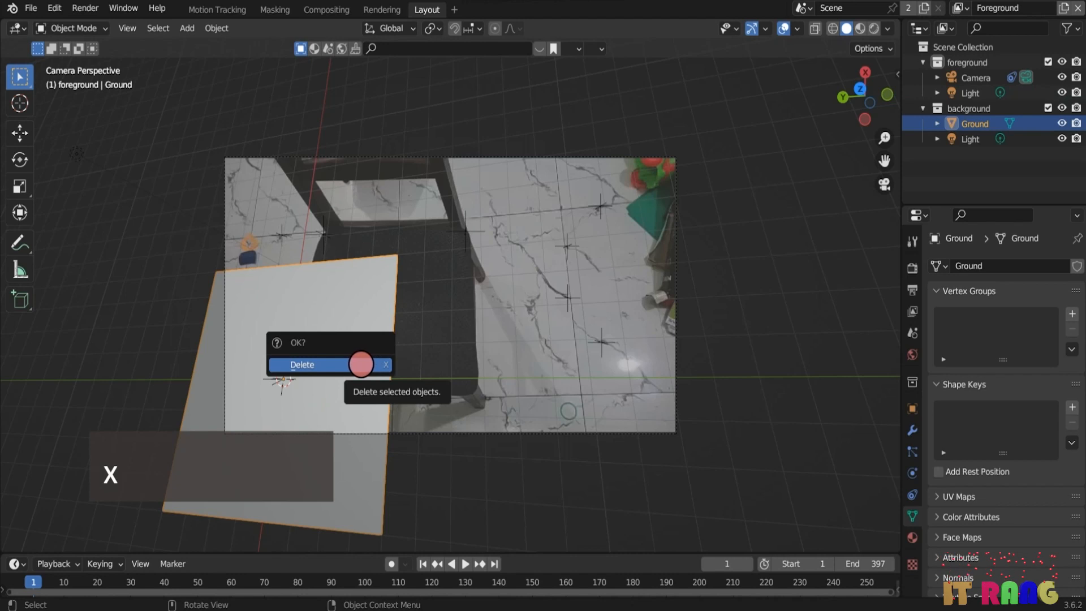
{"action": "left_click", "coordinate": [361, 364]}
- Add a Monkey mesh at the 3D cursor on the seat's front-left corner
{"action": "key", "text": "shift+a"}
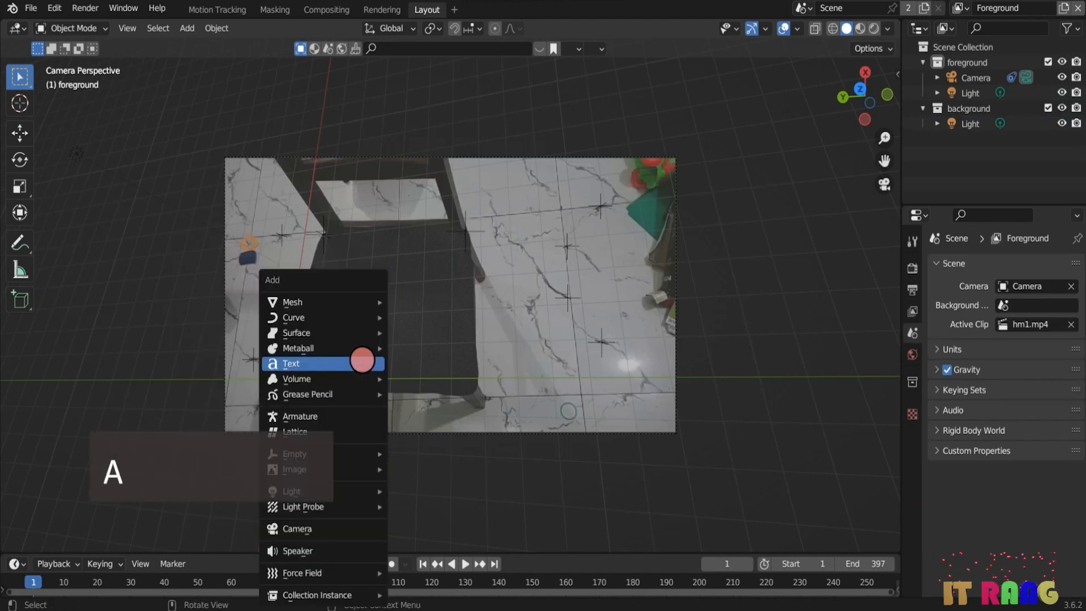
{"action": "mouse_move", "coordinate": [348, 300]}
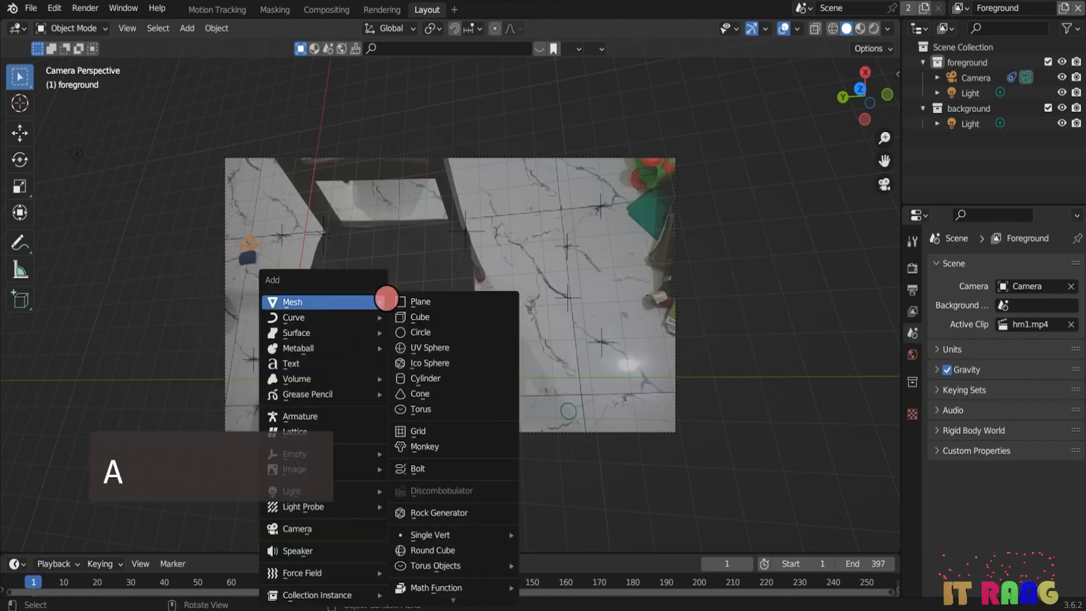
{"action": "left_click", "coordinate": [435, 446]}
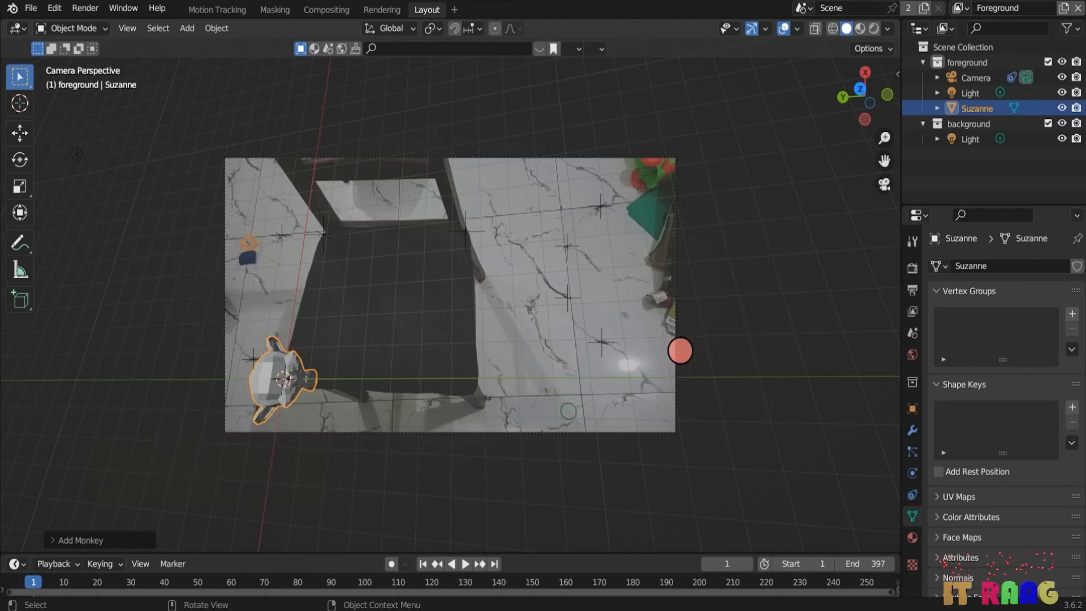
- Rotate the monkey about -86° around global Z and about 93° around global Y
{"action": "key", "text": "r"}
{"action": "key", "text": "z"}
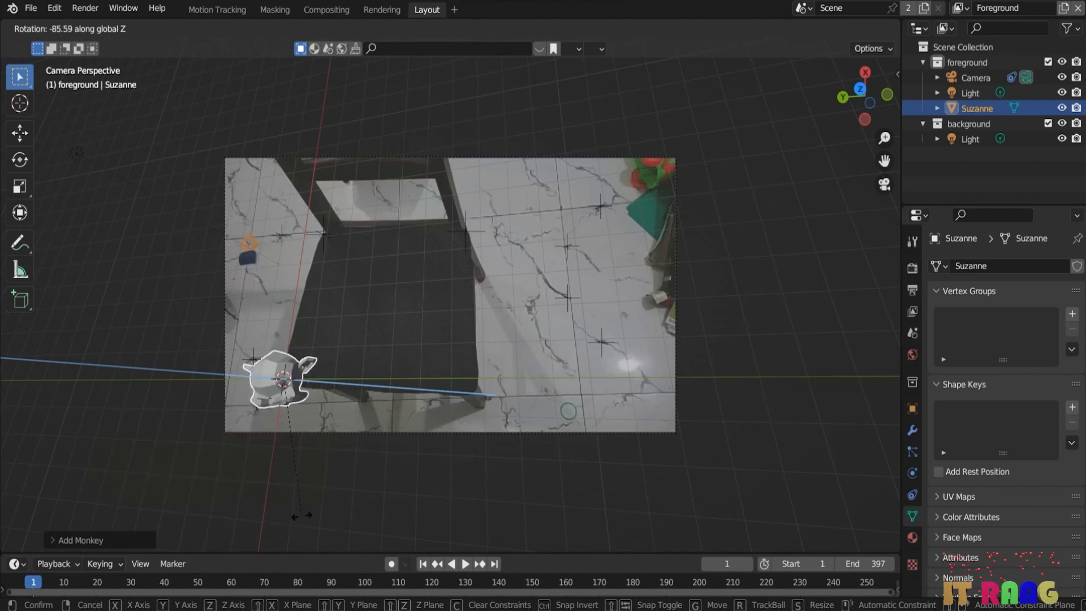
{"action": "left_click", "coordinate": [744, 295]}
{"action": "key", "text": "r"}
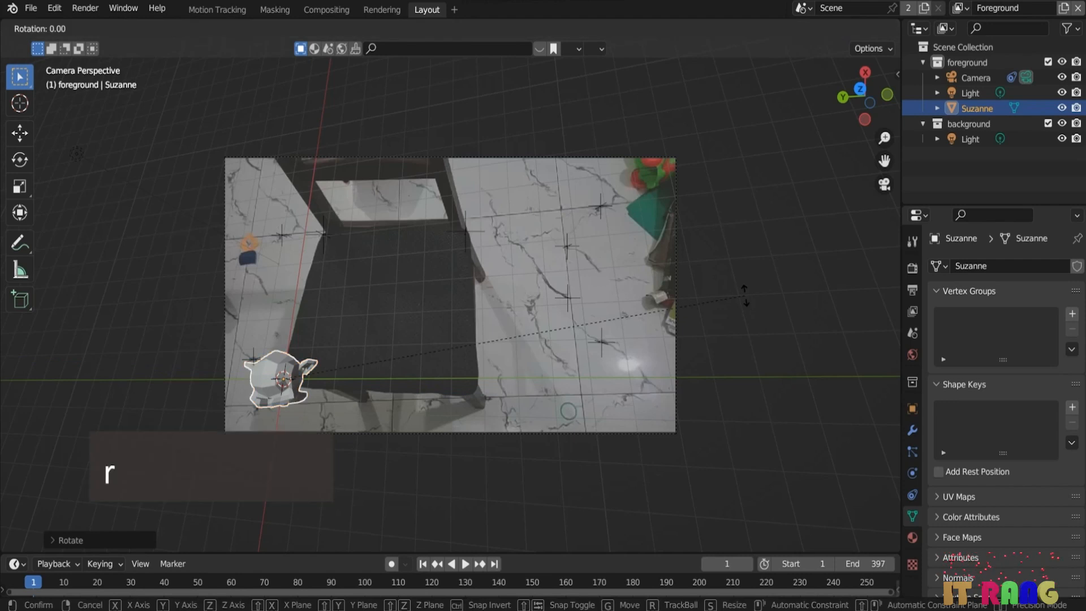
{"action": "key", "text": "y"}
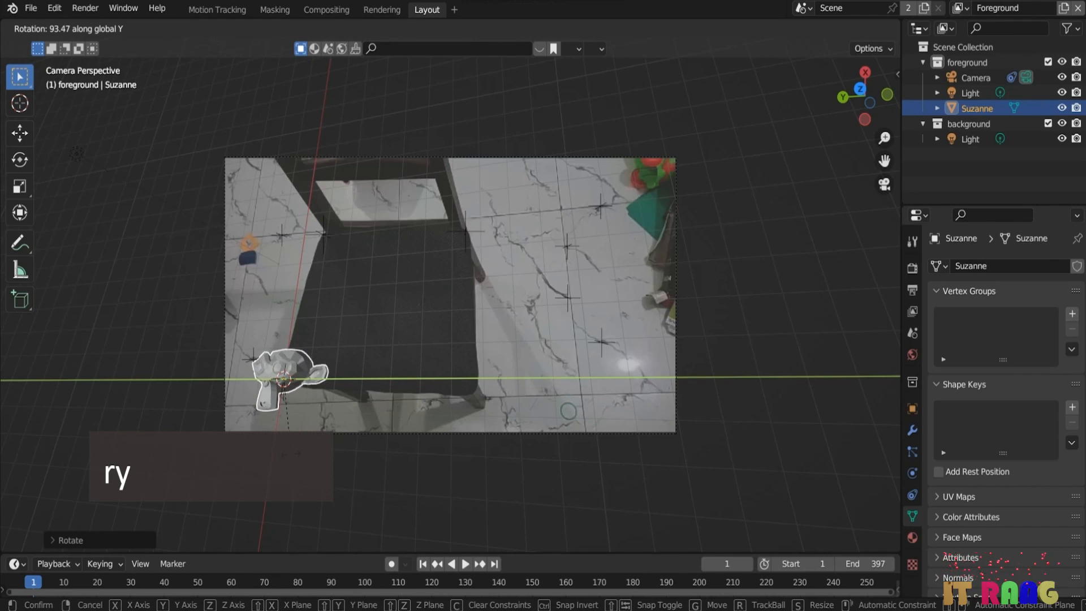
{"action": "left_click", "coordinate": [480, 440]}
- Scale the monkey to about twice its size and rotate it about 27° around global X to face the camera
{"action": "key", "text": "s"}
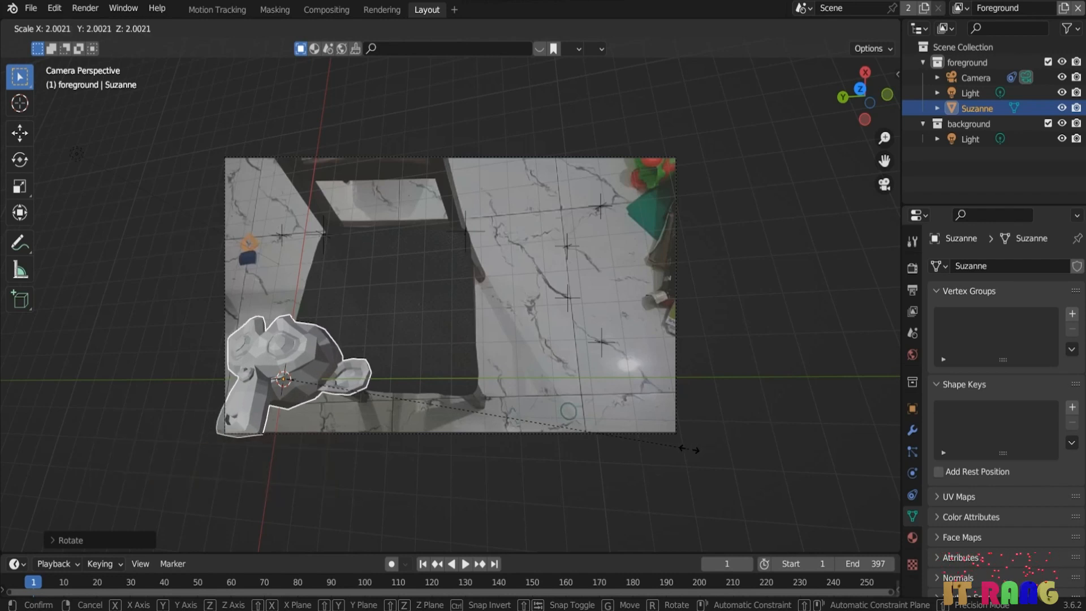
{"action": "left_click", "coordinate": [451, 498]}
{"action": "key", "text": "r"}
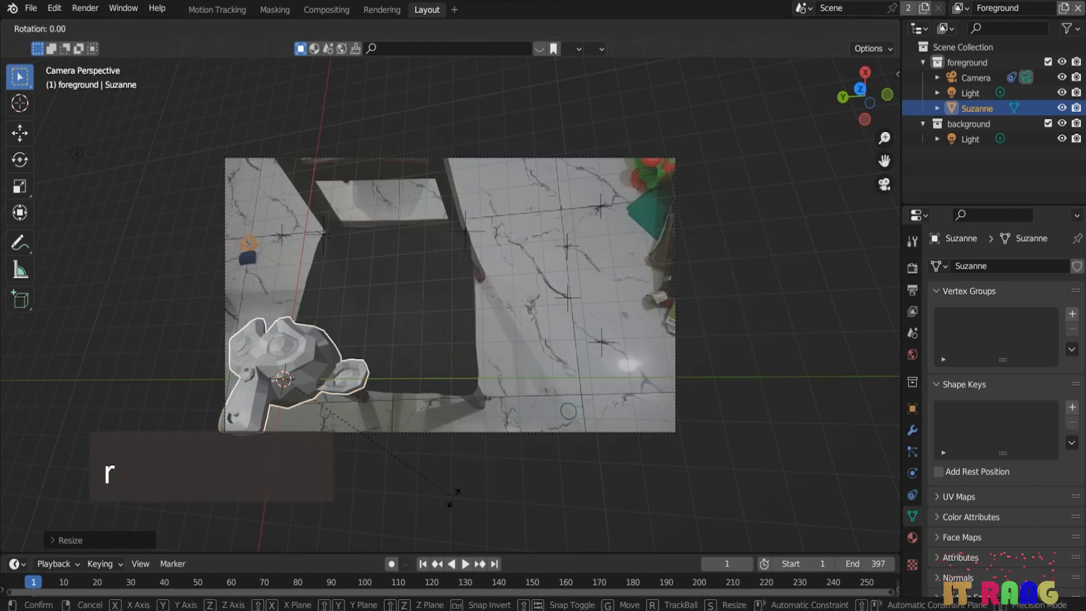
{"action": "key", "text": "x"}
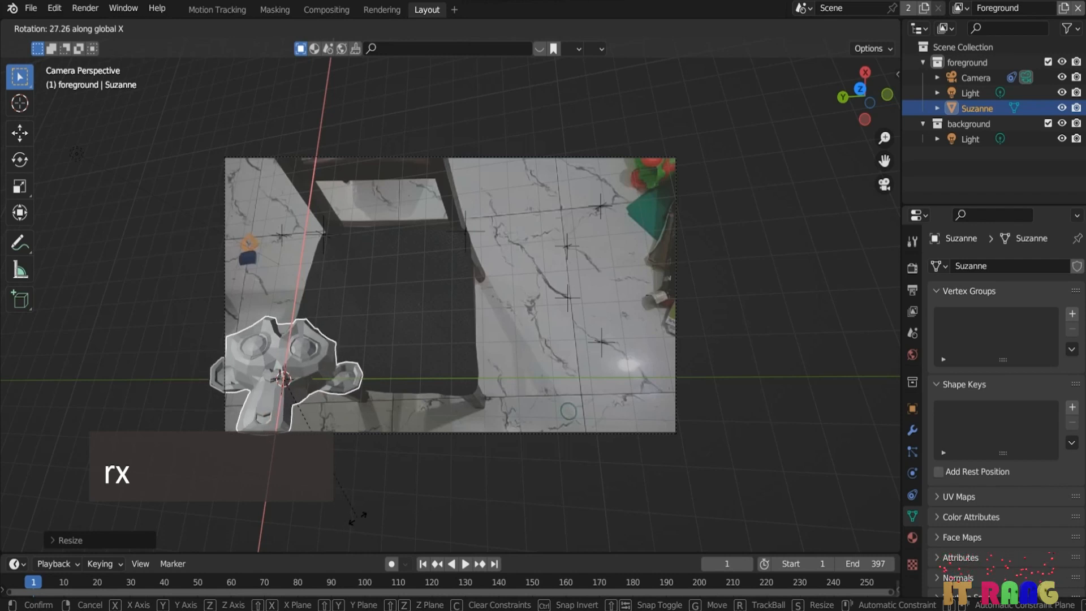
{"action": "left_click", "coordinate": [355, 518]}
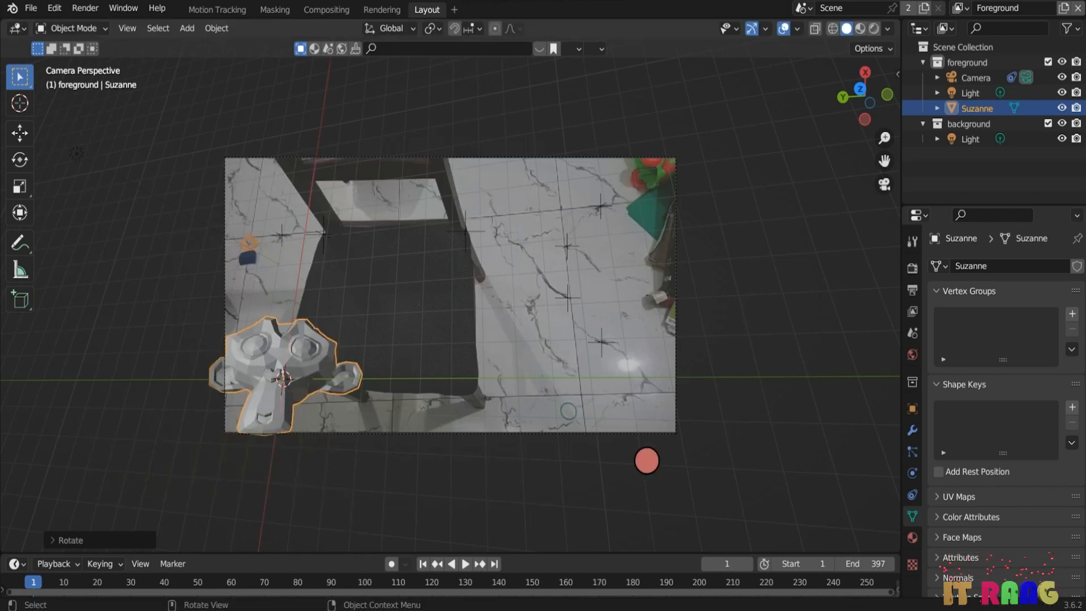
- Position the monkey on the chair seat by moving it about 2.5 m along X and -3.5 m along Y, and tilt it about -7° around X
{"action": "key", "text": "g"}
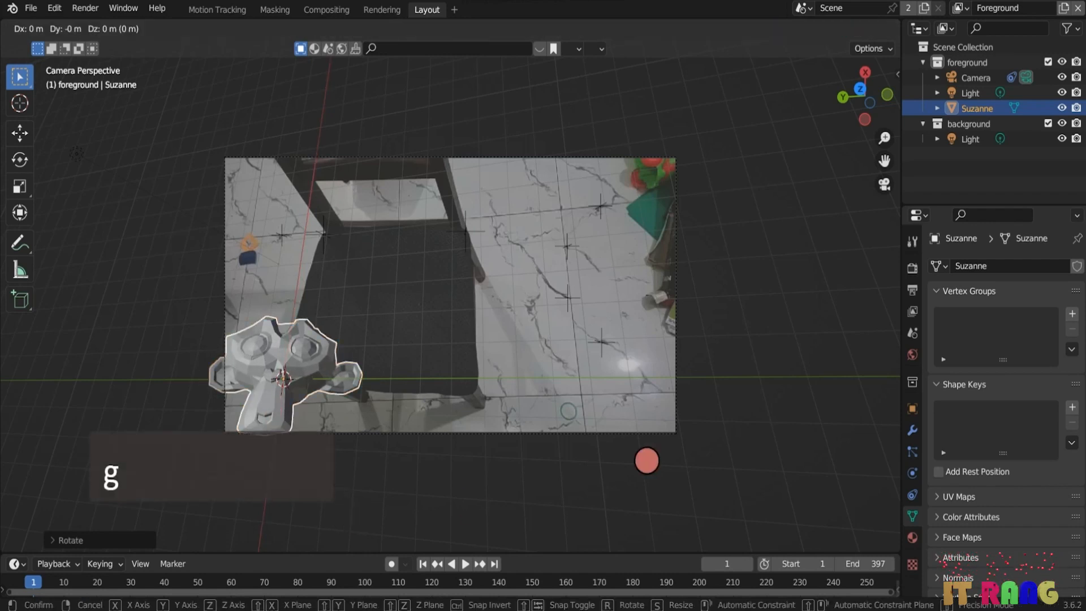
{"action": "key", "text": "x"}
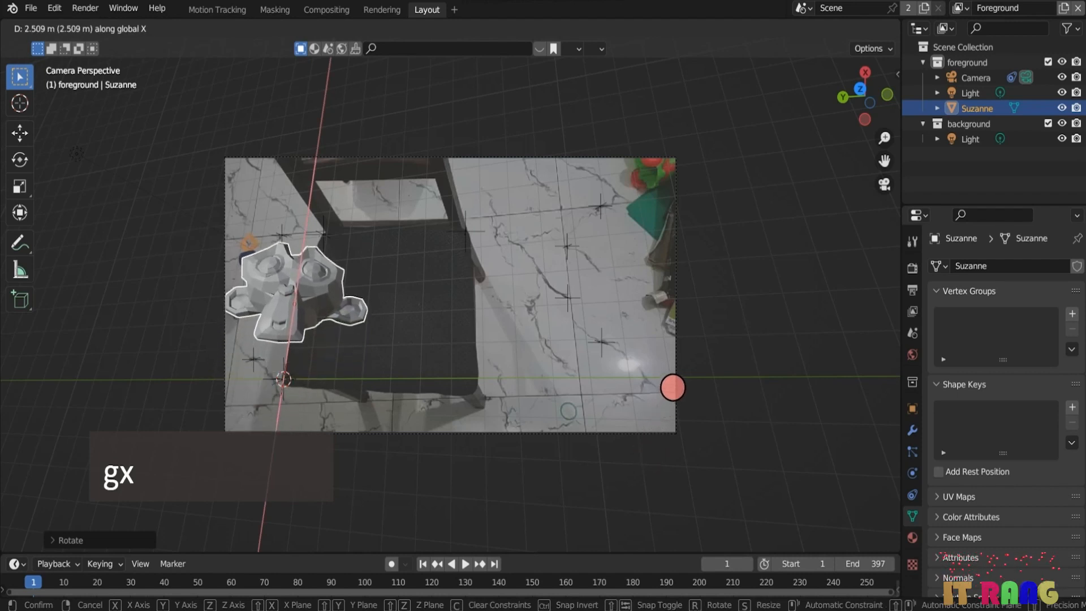
{"action": "left_click", "coordinate": [654, 428]}
{"action": "key", "text": "g"}
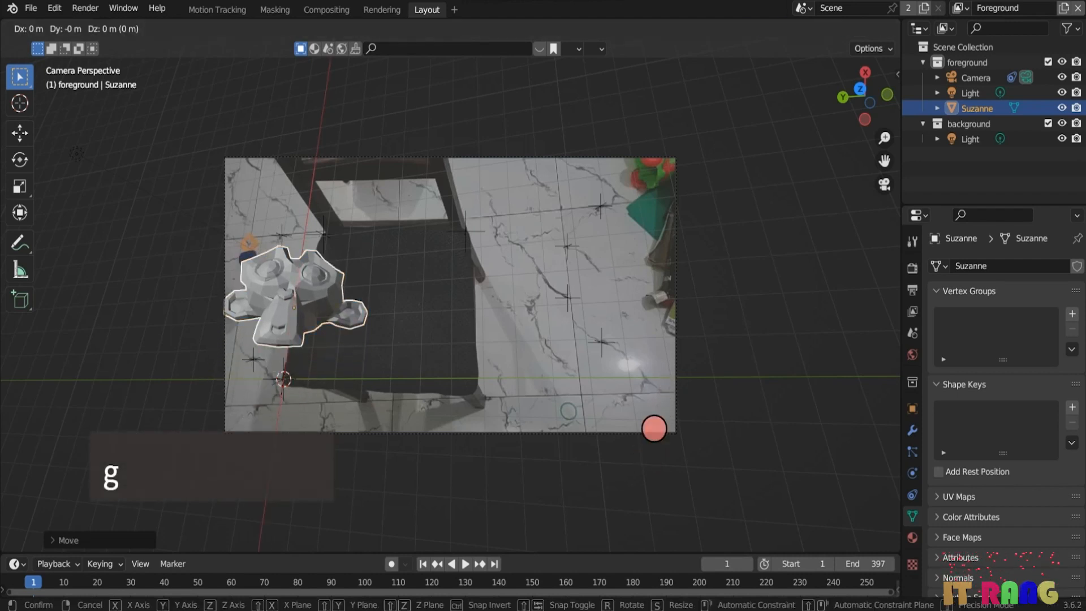
{"action": "key", "text": "y"}
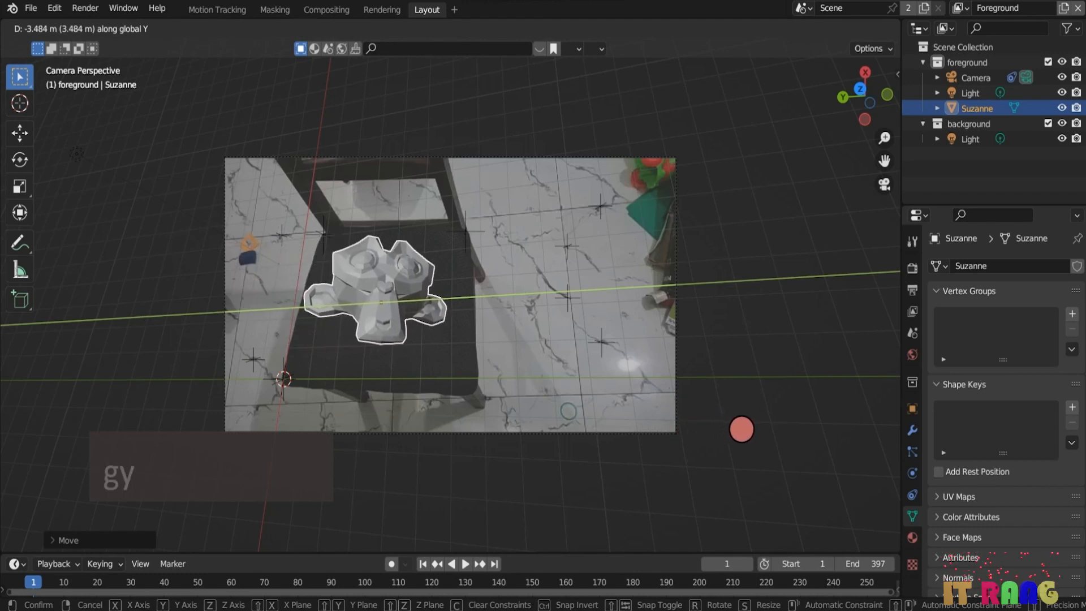
{"action": "left_click", "coordinate": [734, 429]}
{"action": "key", "text": "r"}
{"action": "key", "text": "x"}
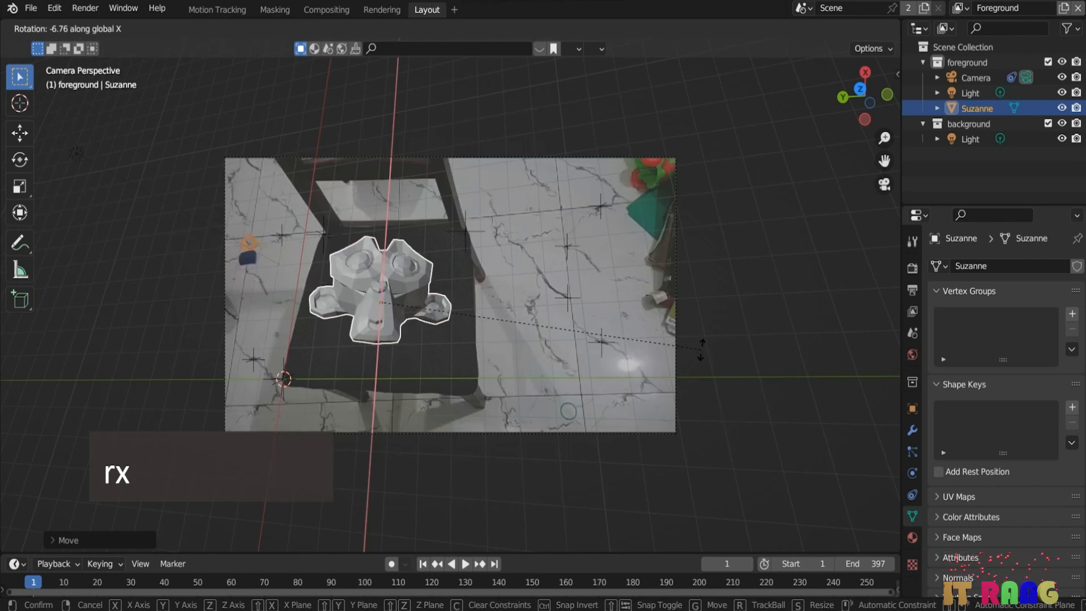
{"action": "left_click", "coordinate": [395, 279]}
- Apply Shade Smooth to the monkey and play the animation to check how it follows the tracked footage
{"action": "right_click", "coordinate": [394, 279]}
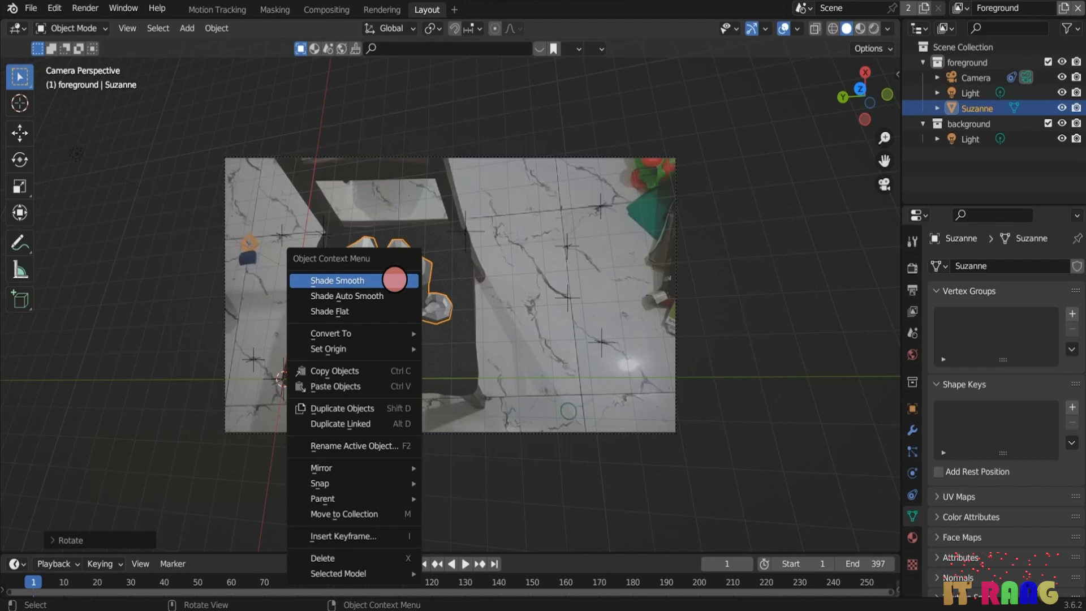
{"action": "left_click", "coordinate": [371, 280]}
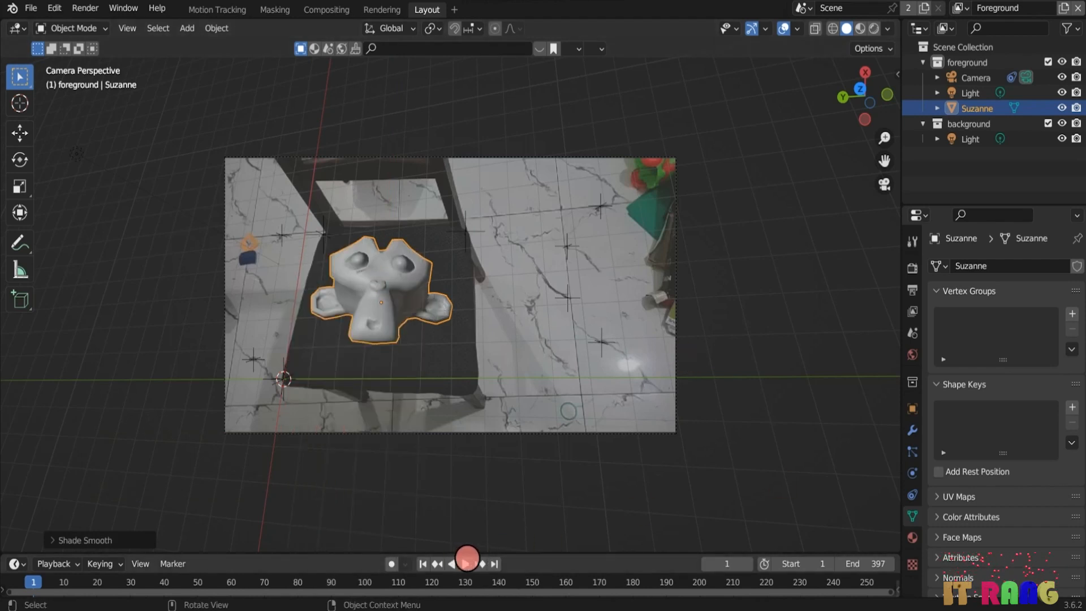
{"action": "left_click", "coordinate": [465, 564]}
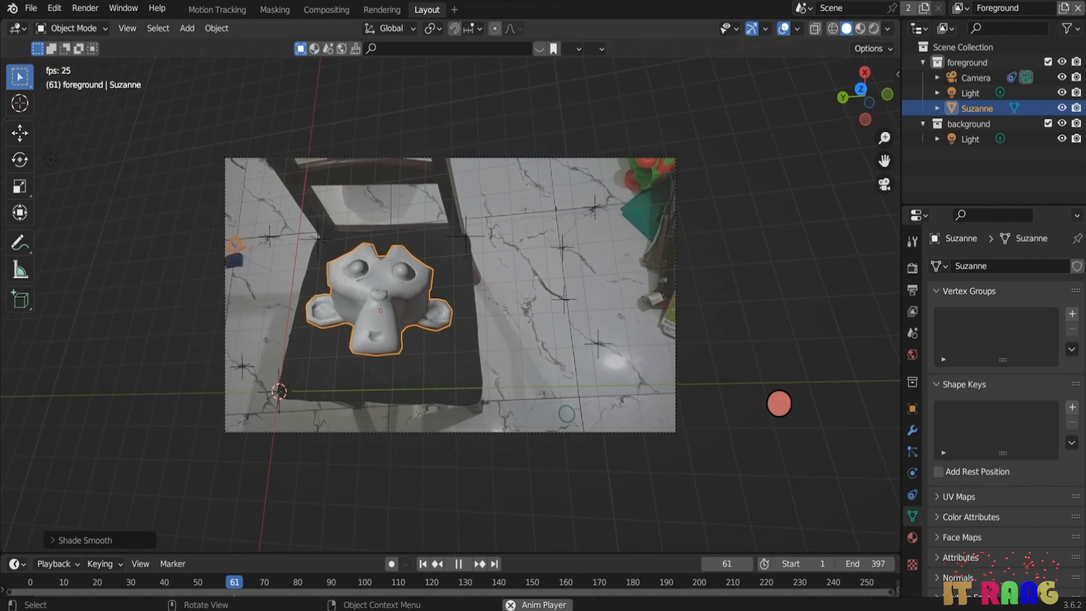
- Deselect the monkey, stop the animation playback and return to frame 1
{"action": "left_click", "coordinate": [773, 363]}
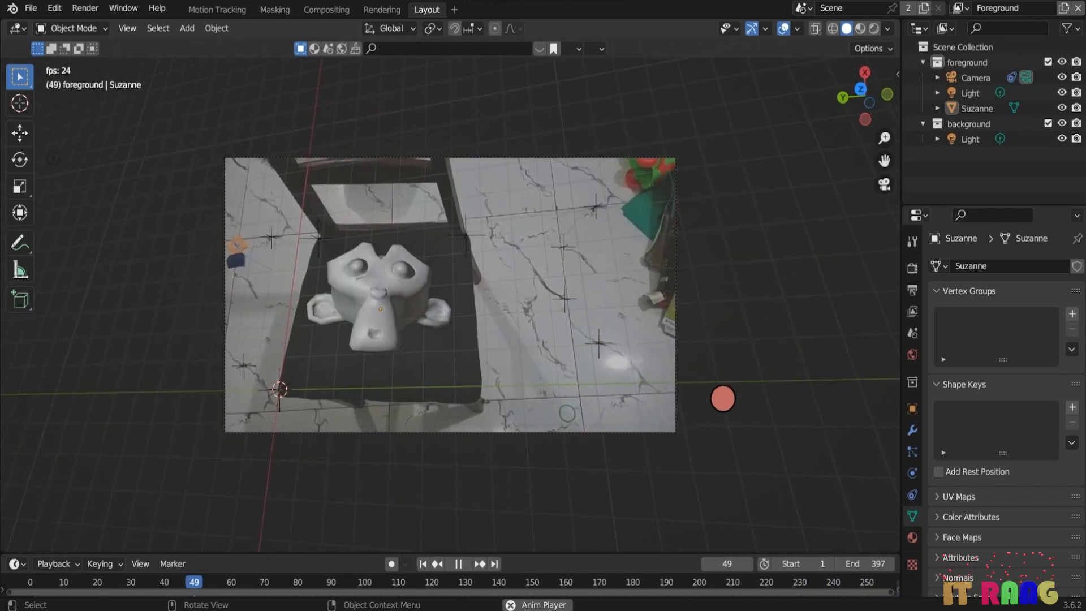
{"action": "left_click", "coordinate": [459, 565]}
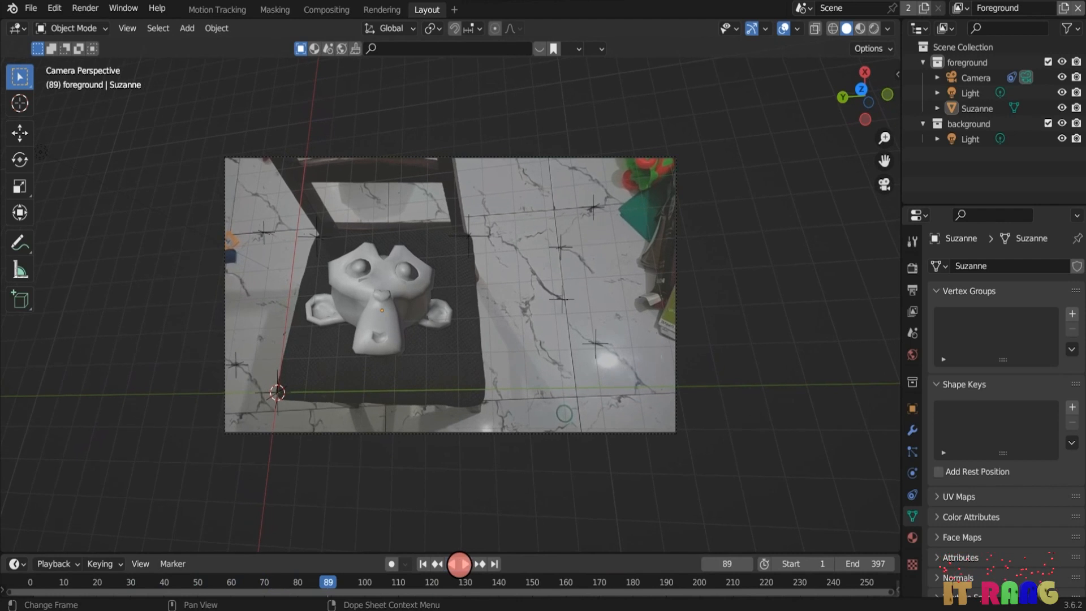
{"action": "left_click", "coordinate": [424, 564]}
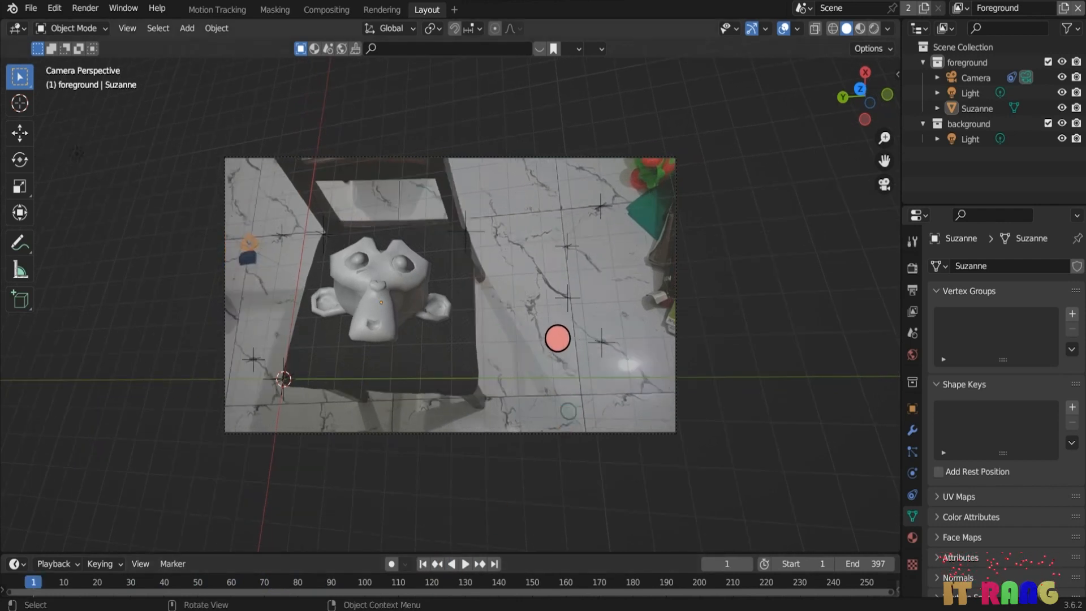
- Rotate the monkey about -26° around global Y and about -8° around global Z, then deselect it
{"action": "left_click", "coordinate": [397, 294]}
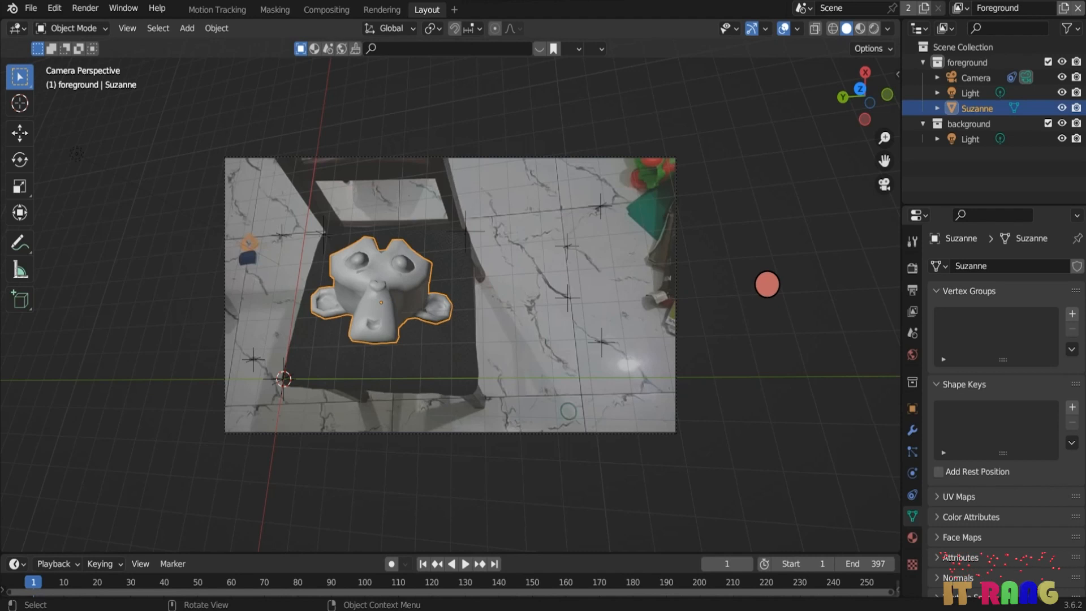
{"action": "key", "text": "r"}
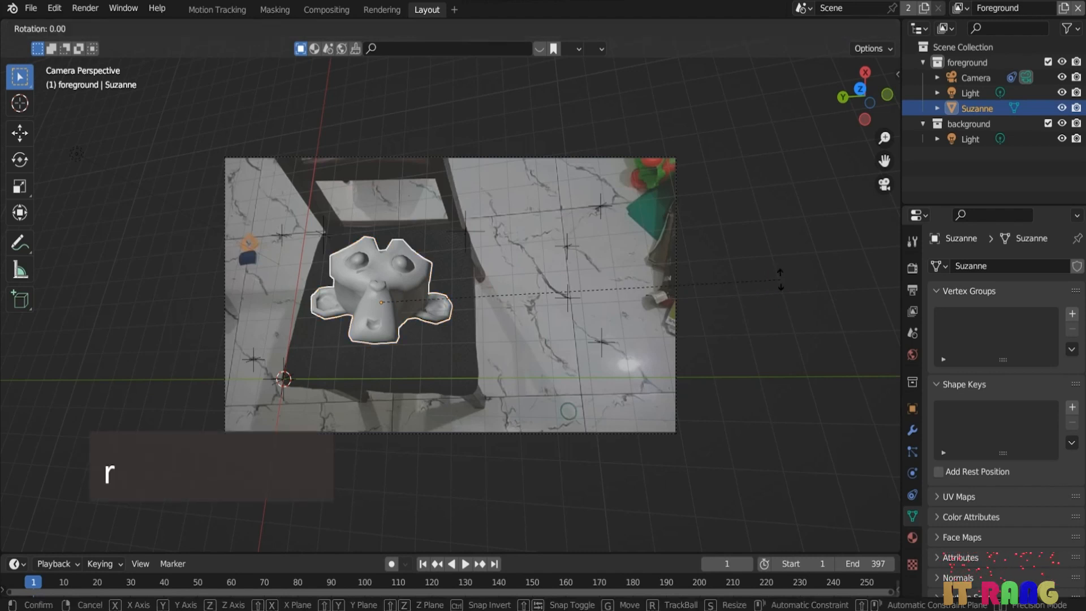
{"action": "key", "text": "y"}
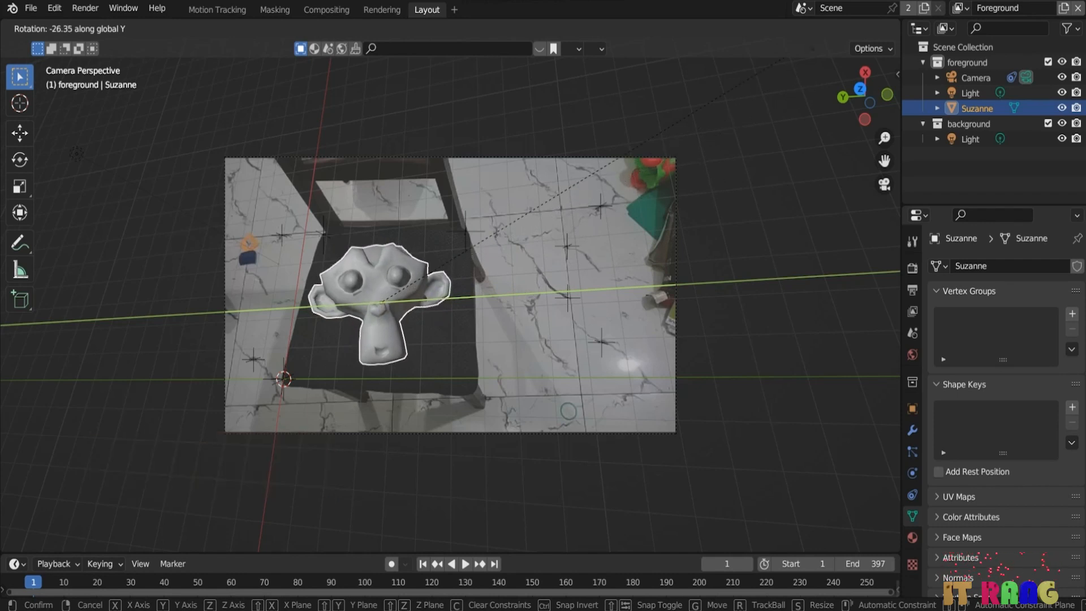
{"action": "left_click", "coordinate": [384, 281]}
{"action": "key", "text": "r"}
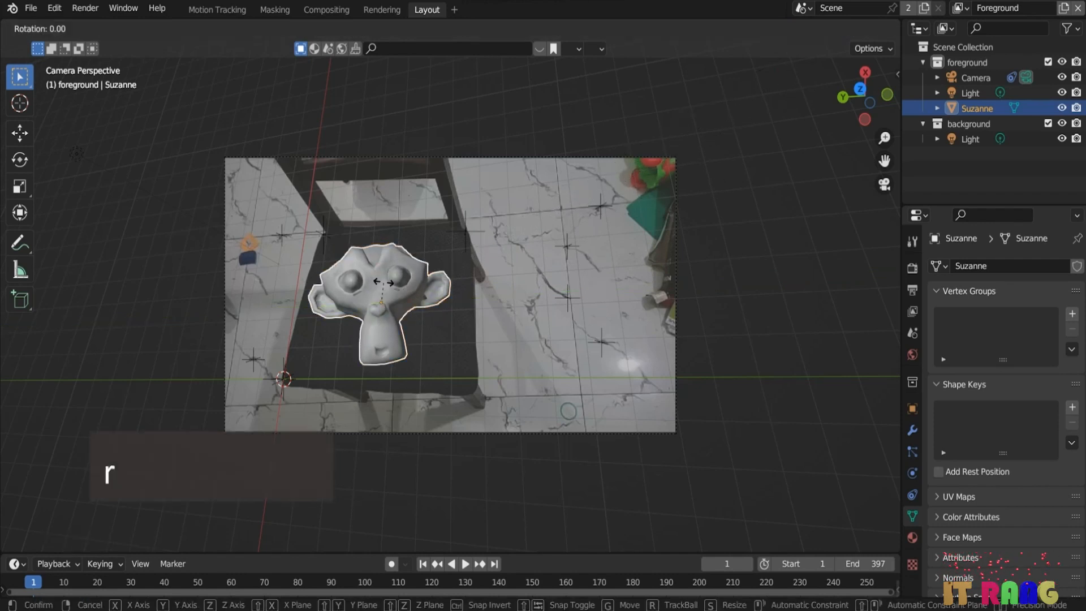
{"action": "key", "text": "z"}
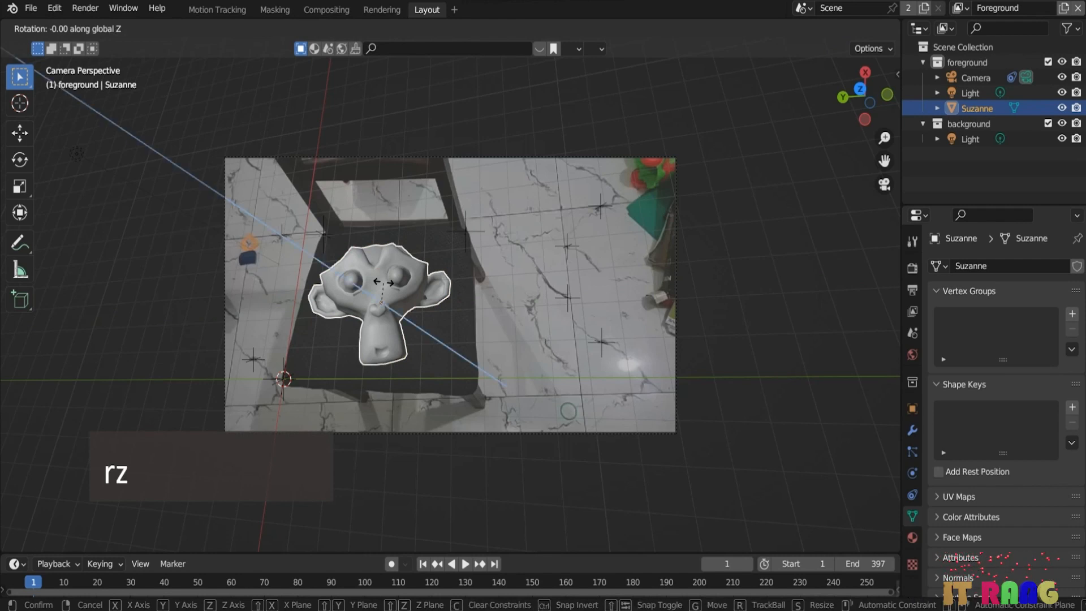
{"action": "right_click", "coordinate": [378, 290]}
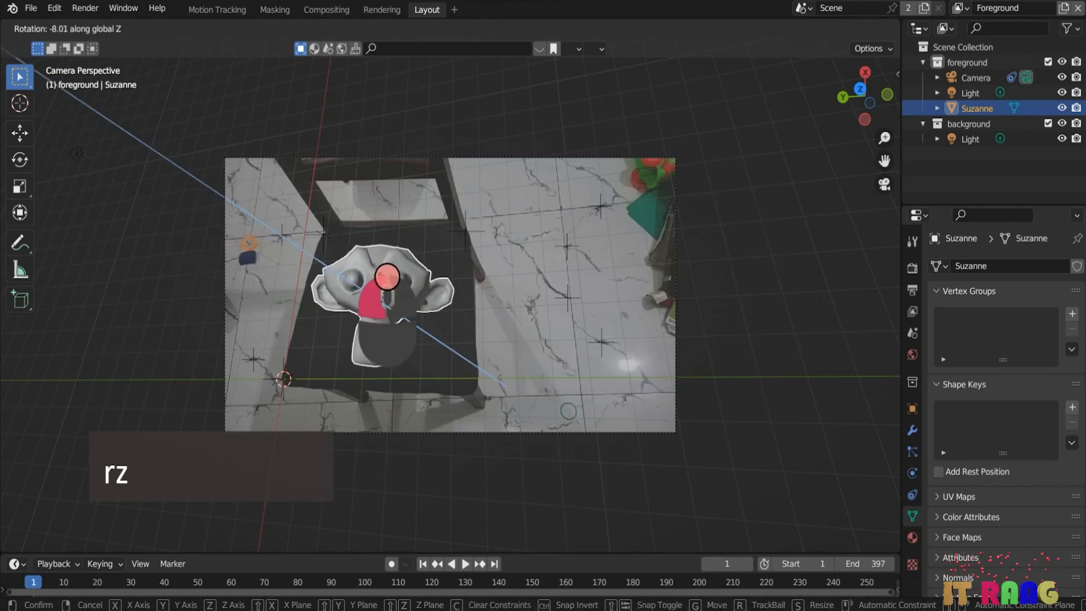
{"action": "left_click", "coordinate": [716, 296]}
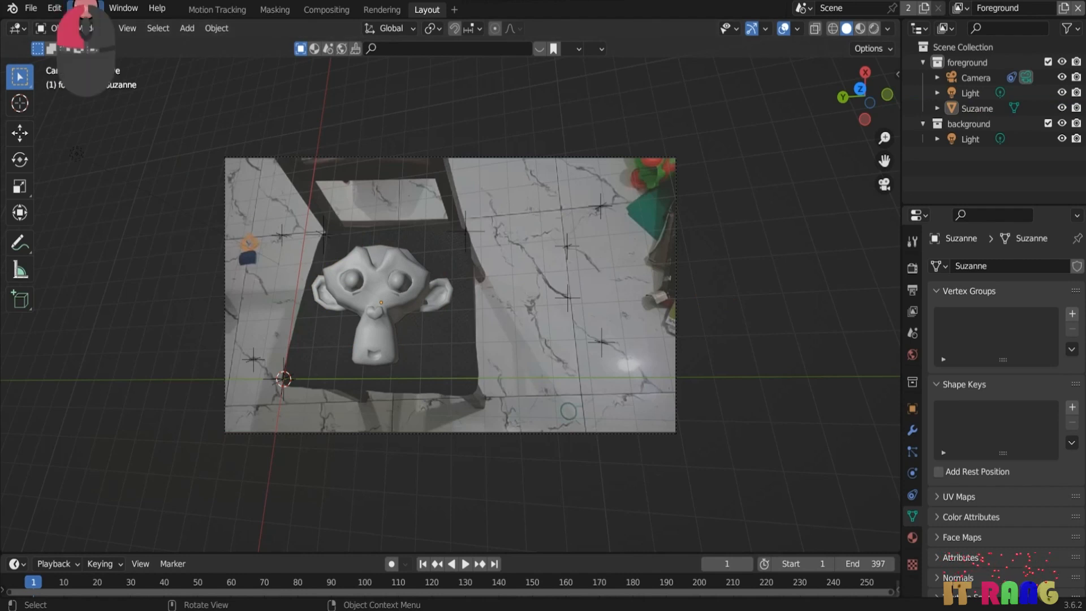
- Render frame 1 as a test image and inspect how the monkey is lit
{"action": "left_click", "coordinate": [79, 8]}
{"action": "left_click", "coordinate": [104, 26]}
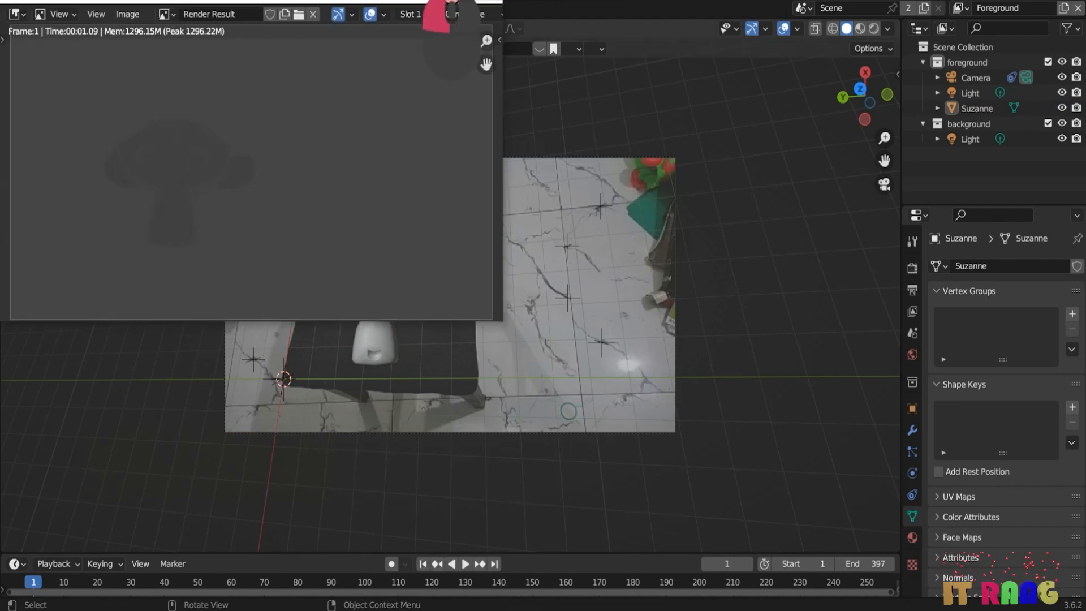
{"action": "left_click", "coordinate": [439, 3]}
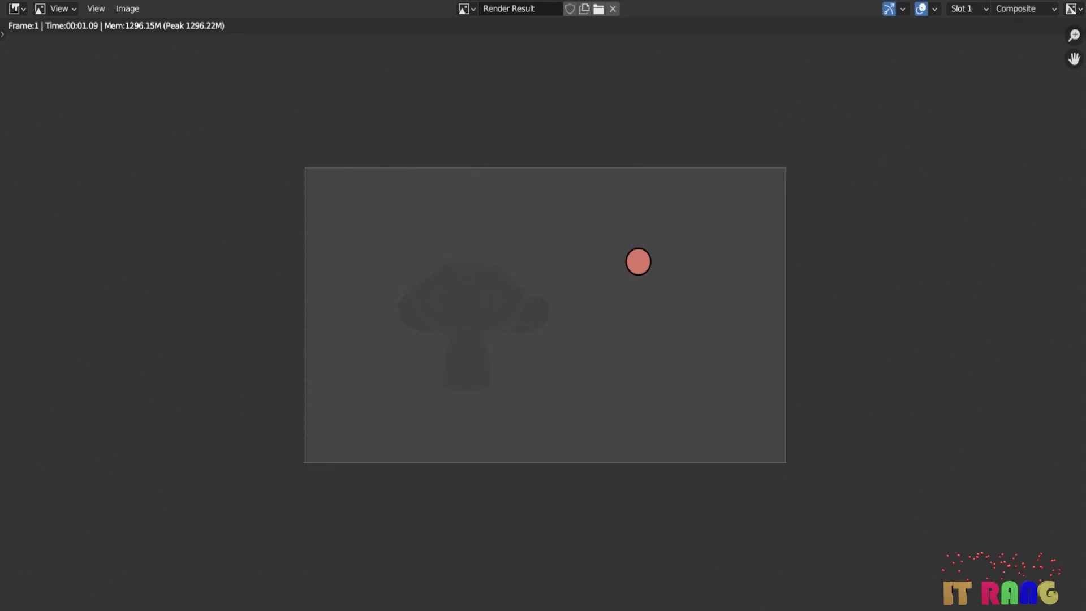
{"action": "left_click", "coordinate": [1065, 4]}
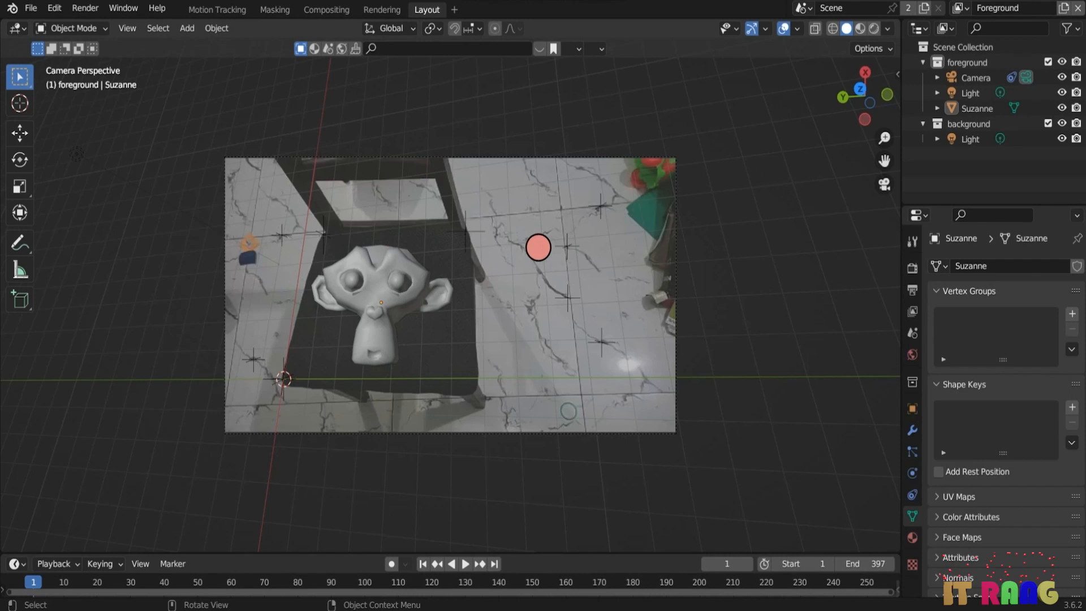
- Set the point light's power to 5000 W and place a duplicate of it along Y on the other side of the monkey
{"action": "key", "text": "KP_0"}
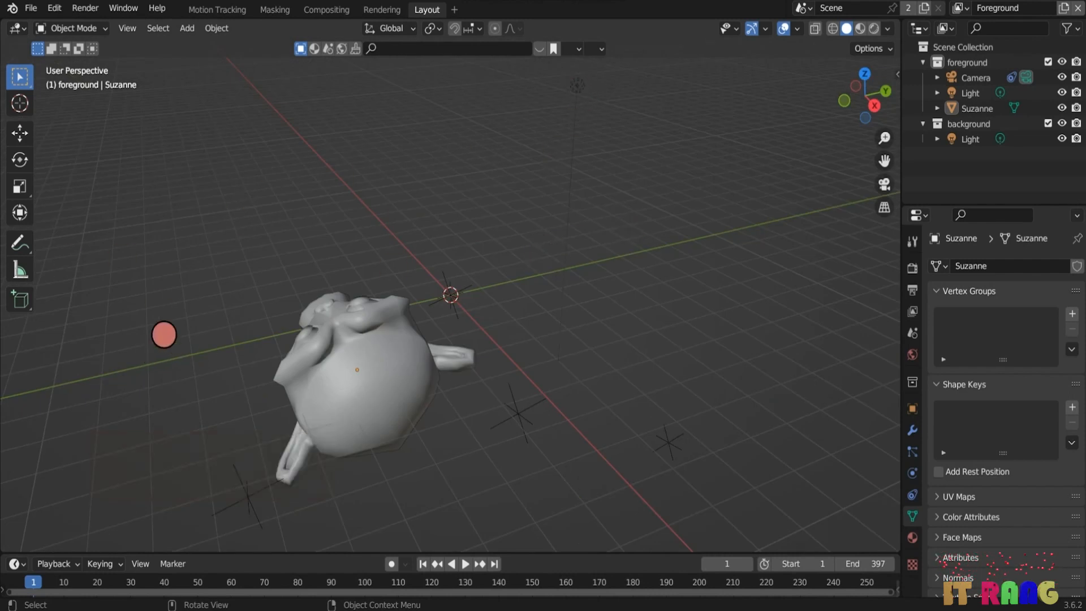
{"action": "mouse_move", "coordinate": [154, 338]}
{"action": "middle_mouse_down"}
{"action": "mouse_move", "coordinate": [300, 347]}
{"action": "mouse_move", "coordinate": [413, 334]}
{"action": "mouse_move", "coordinate": [429, 315]}
{"action": "middle_mouse_up"}
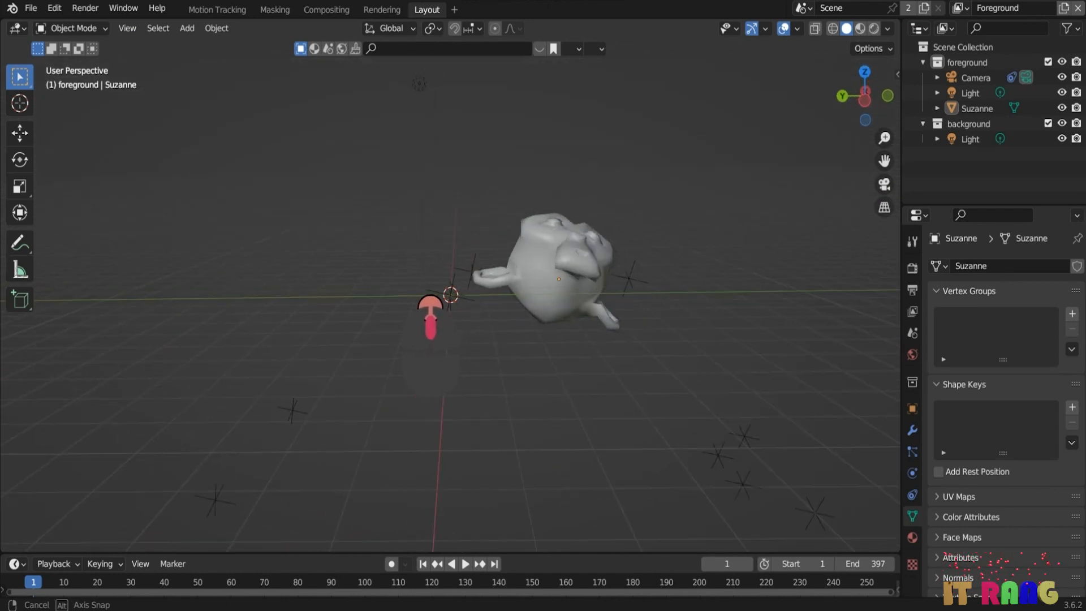
{"action": "left_click", "coordinate": [419, 86]}
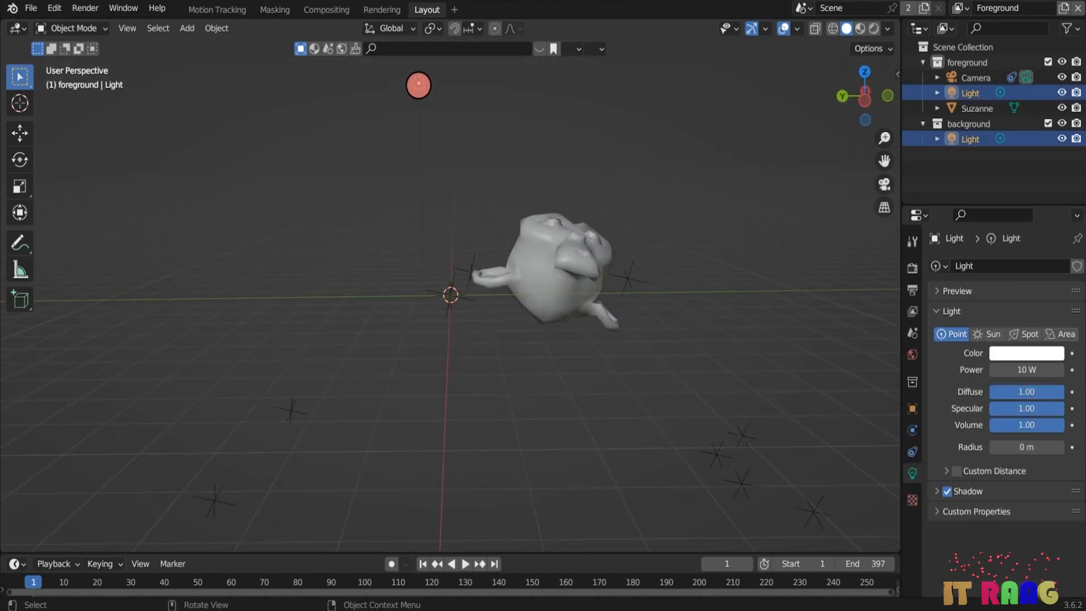
{"action": "left_click", "coordinate": [1020, 370]}
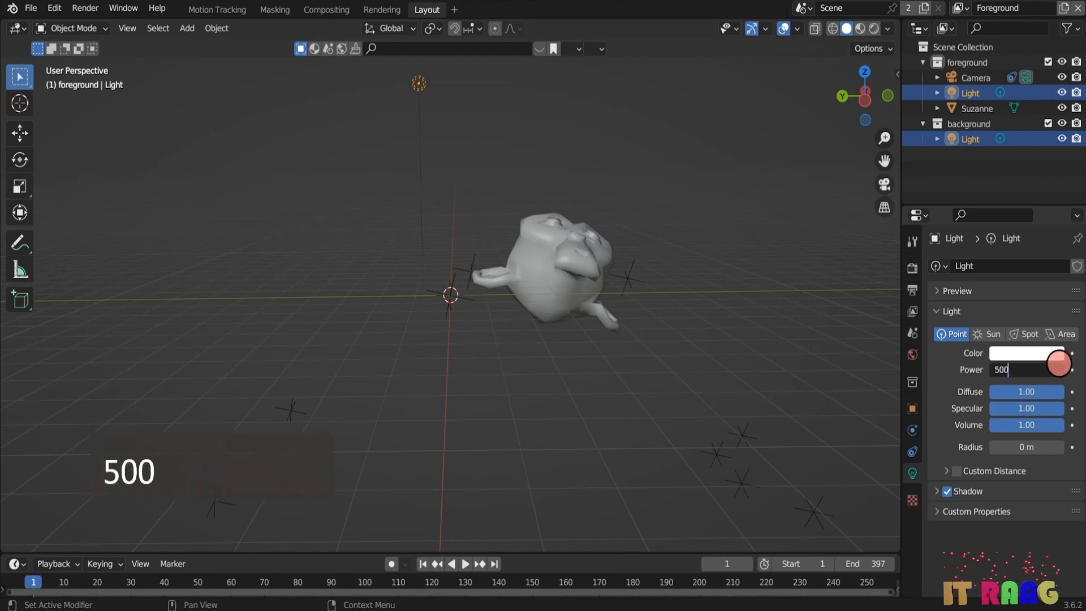
{"action": "key", "text": "Return"}
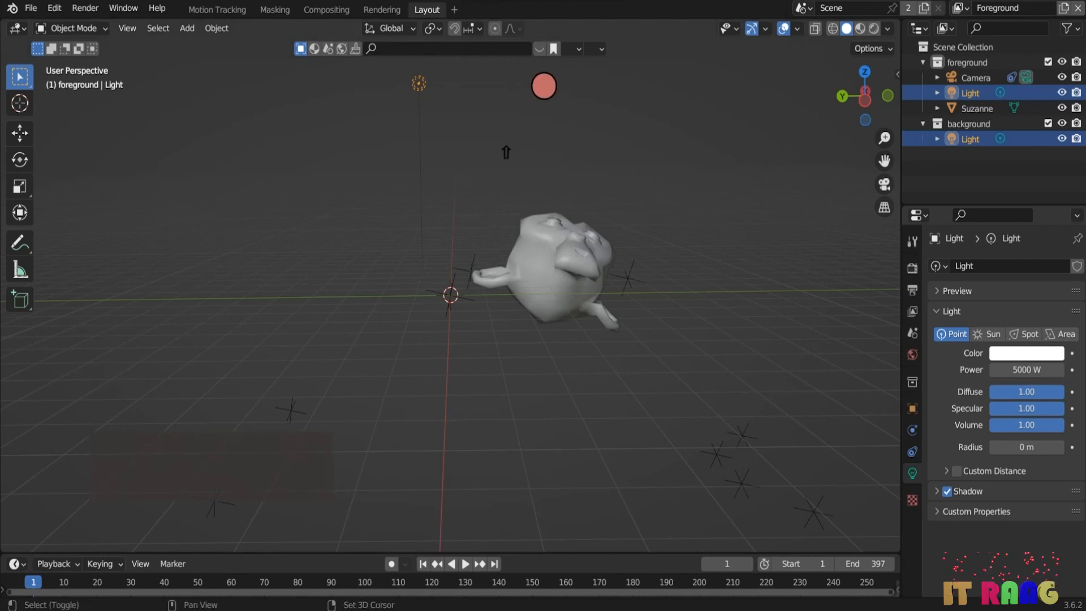
{"action": "key", "text": "shift+d"}
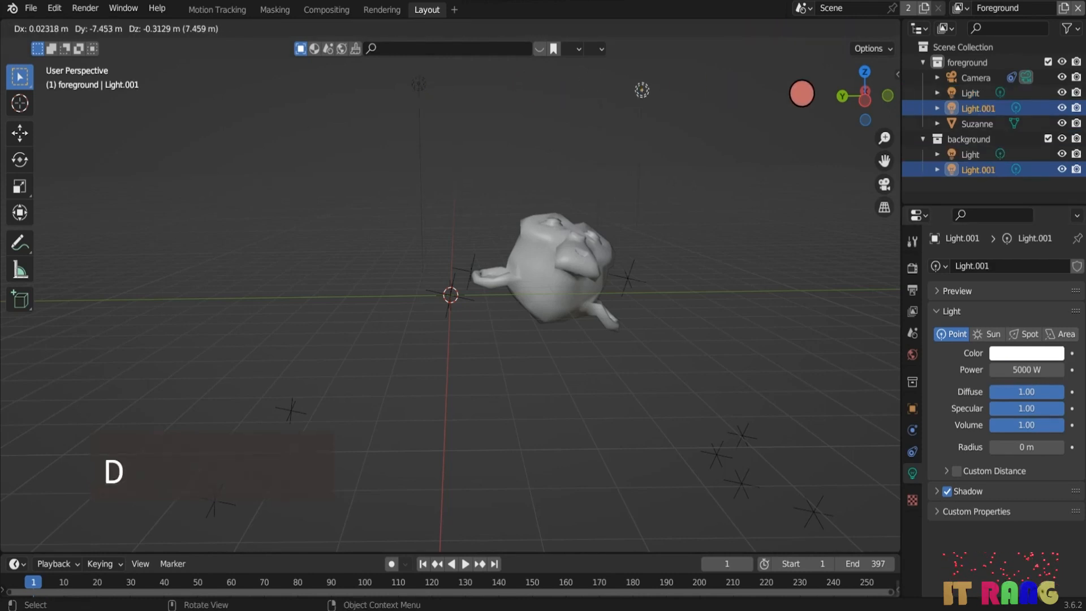
{"action": "left_click", "coordinate": [836, 86]}
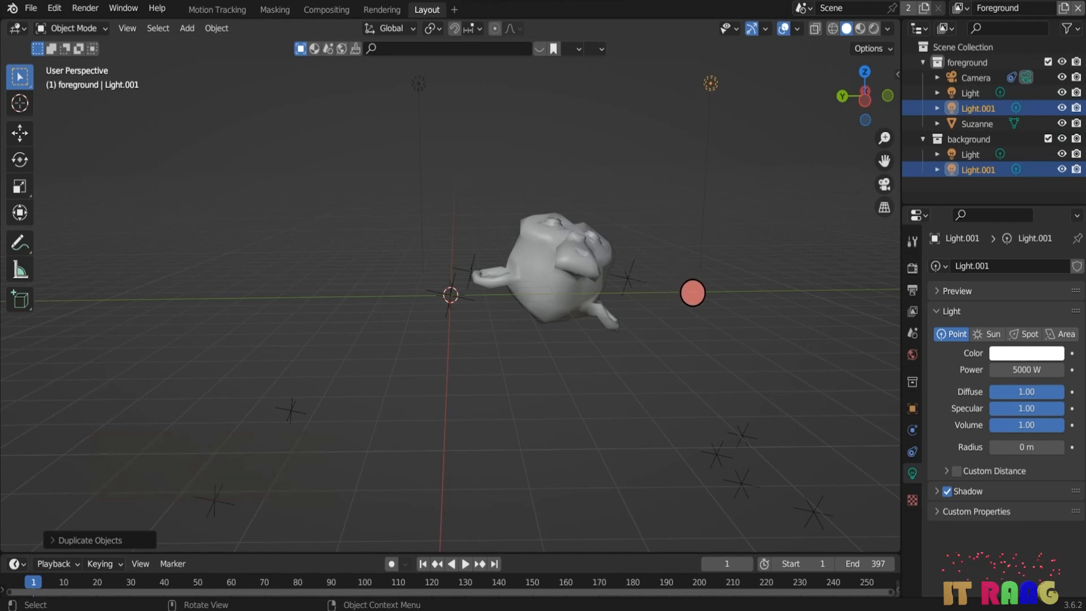
- Render frame 1 with the two lights and inspect the monkey's brightness and the background
{"action": "left_click", "coordinate": [88, 15]}
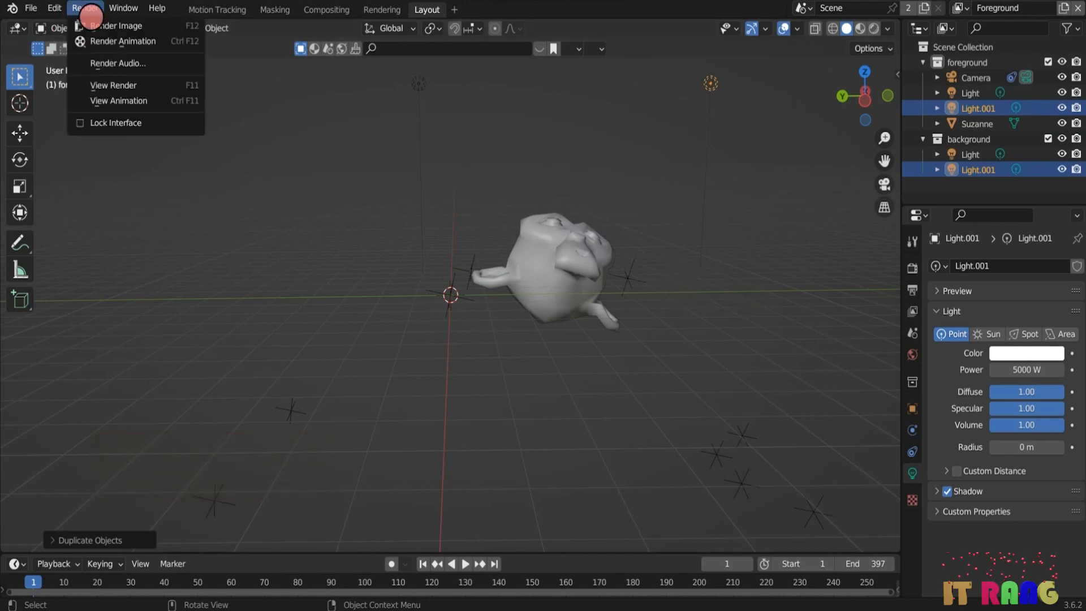
{"action": "left_click", "coordinate": [106, 25]}
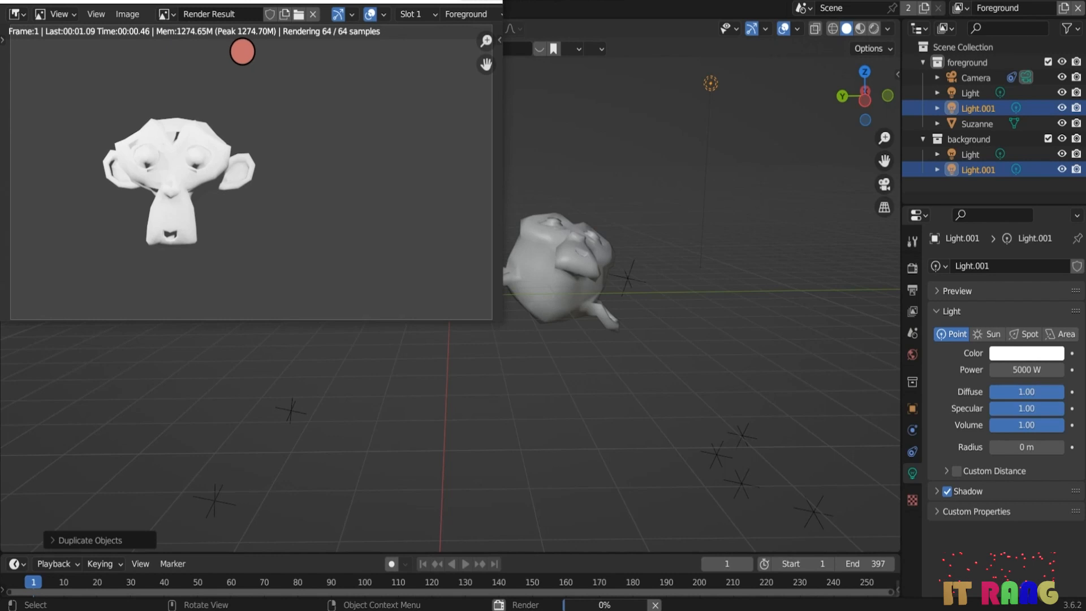
{"action": "left_click", "coordinate": [453, 0]}
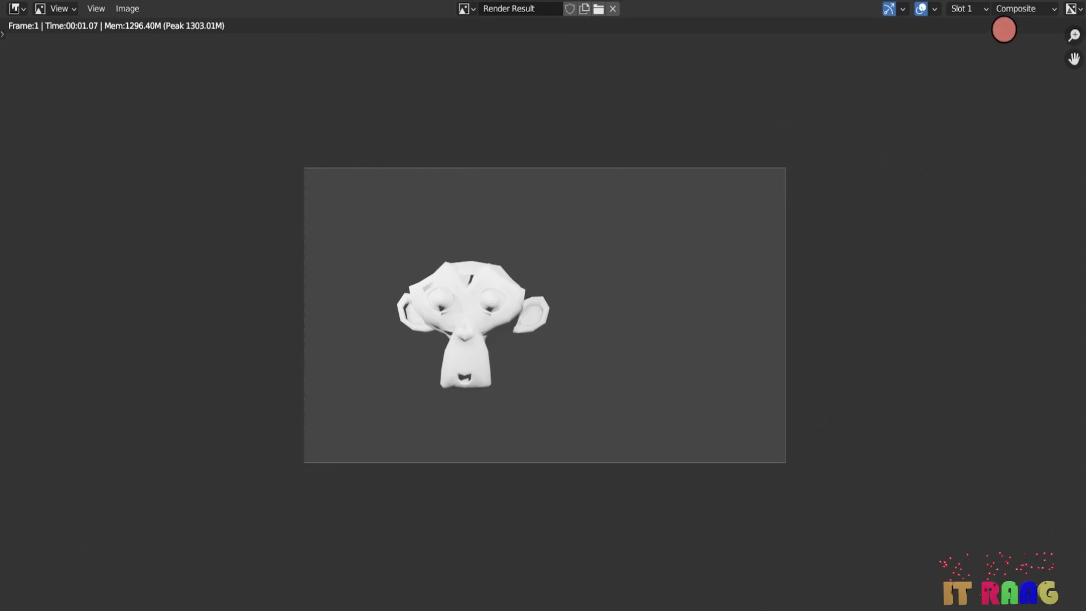
{"action": "key", "text": "Escape"}
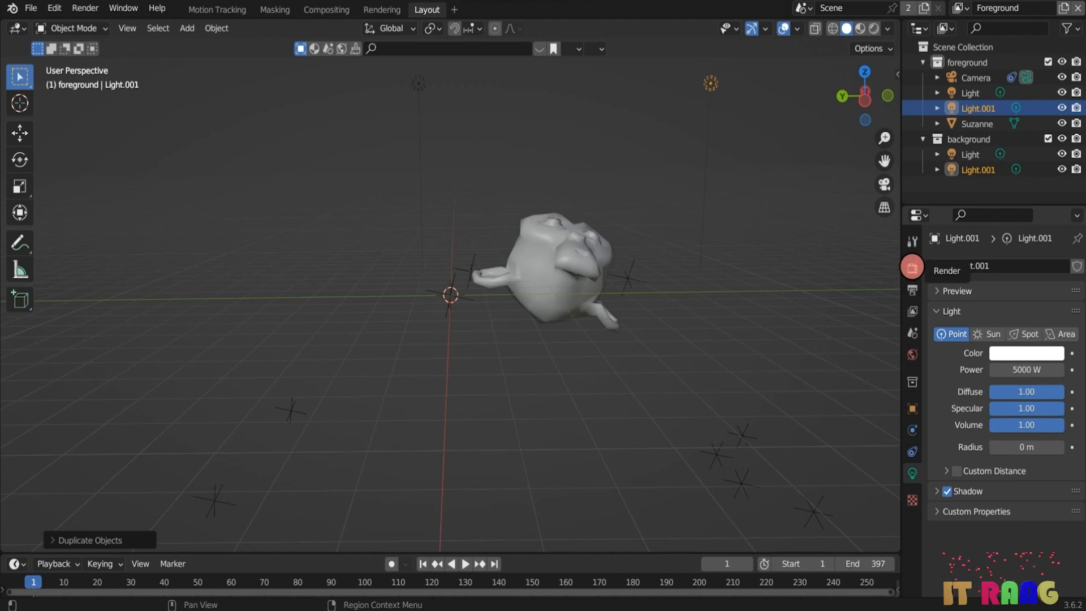
- Make the render's film background transparent and render frame 1 to check the monkey over the chair footage
{"action": "left_click", "coordinate": [912, 268]}
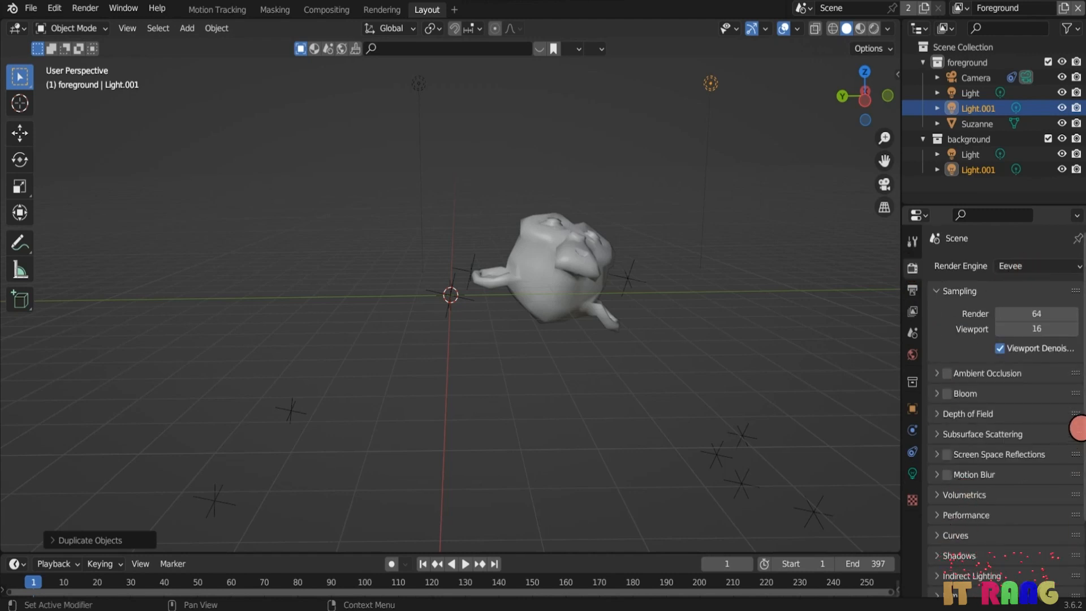
{"action": "scroll", "coordinate": [1069, 475], "scroll_direction": "down", "scroll_amount": 3}
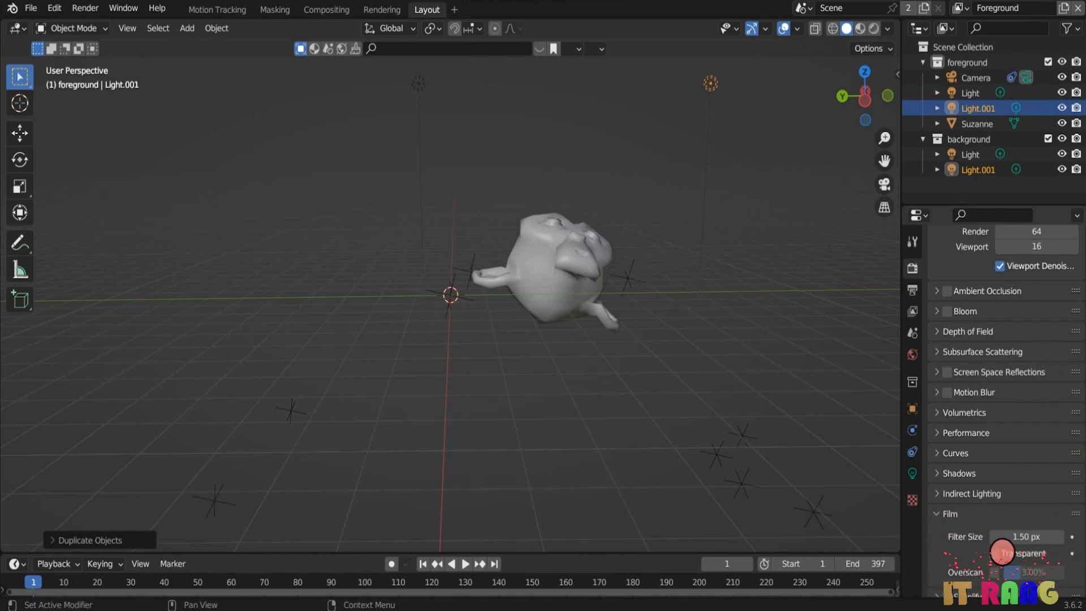
{"action": "left_click", "coordinate": [995, 554]}
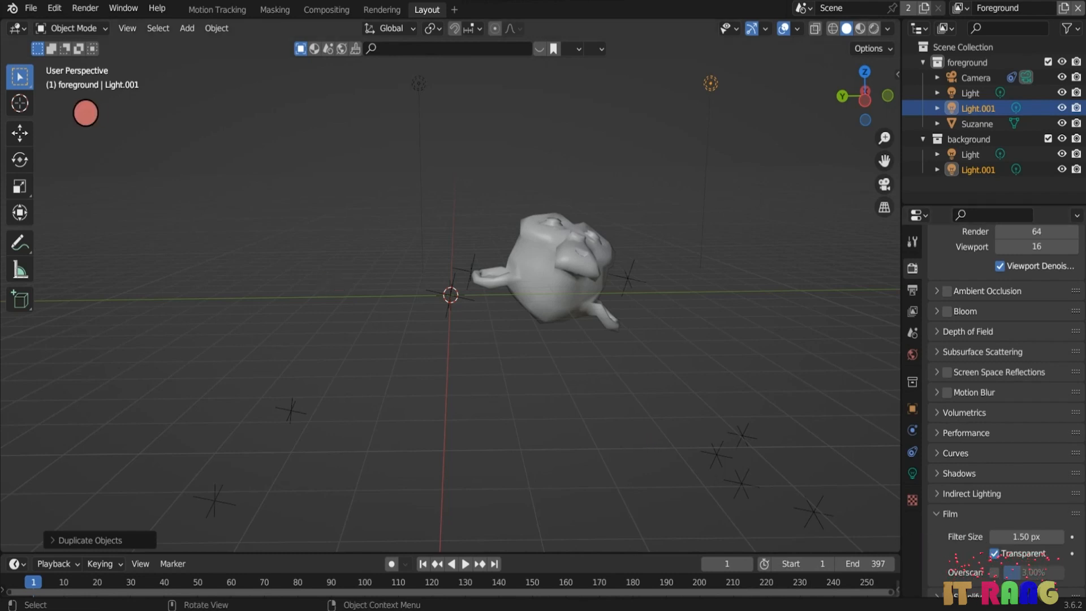
{"action": "left_click", "coordinate": [83, 8]}
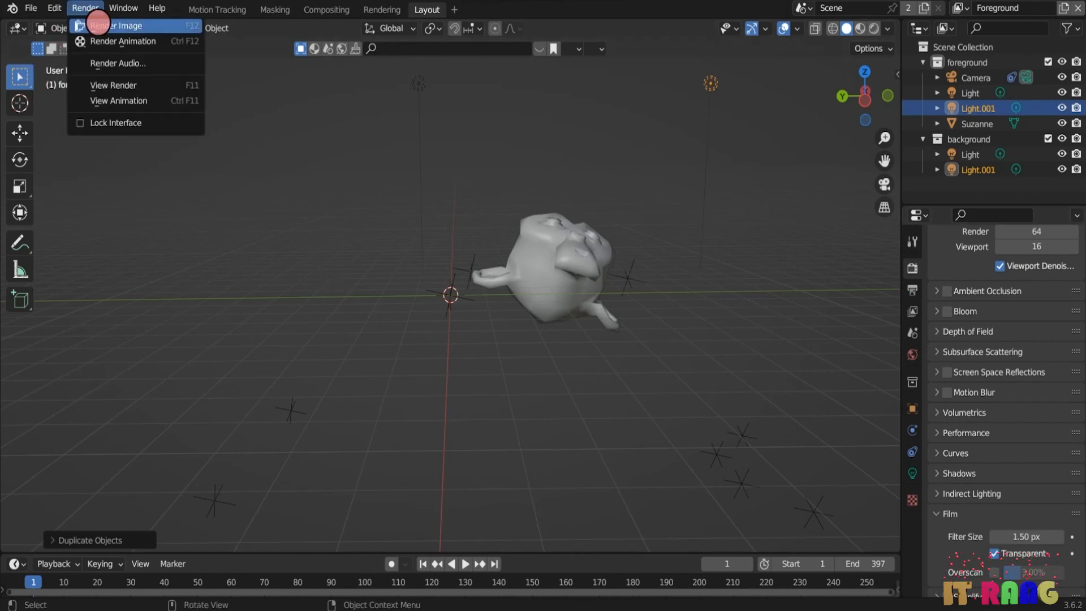
{"action": "left_click", "coordinate": [101, 26]}
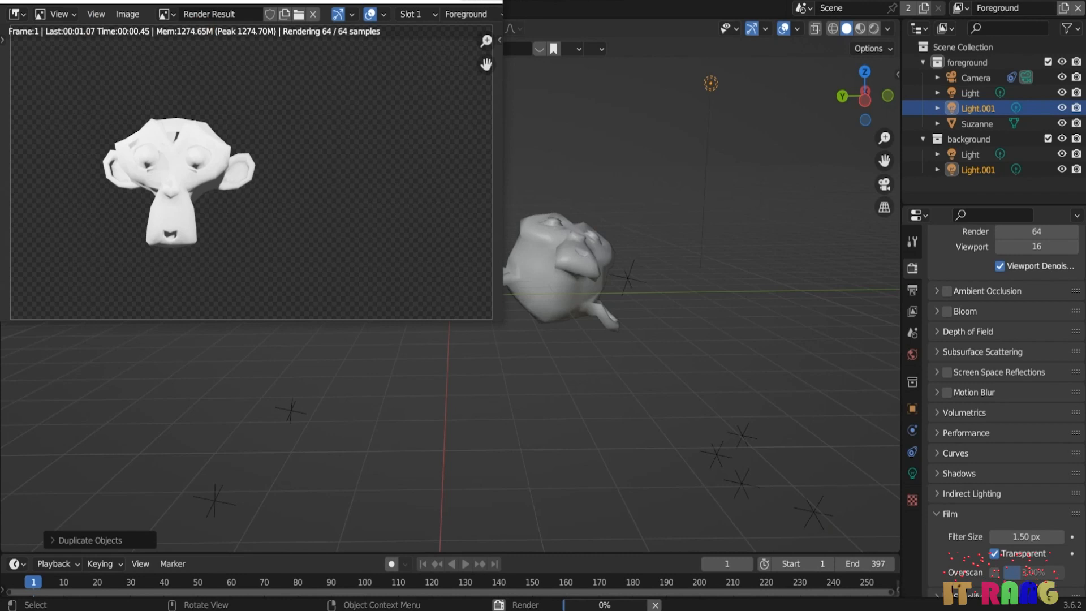
{"action": "double_click", "coordinate": [453, 2]}
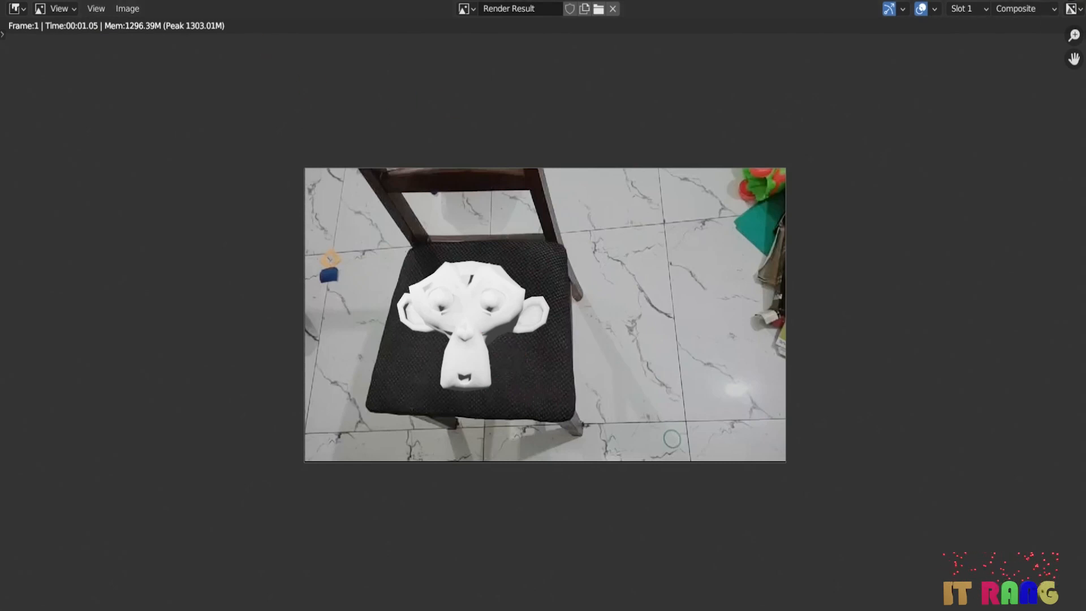
{"action": "left_click", "coordinate": [1073, 1]}
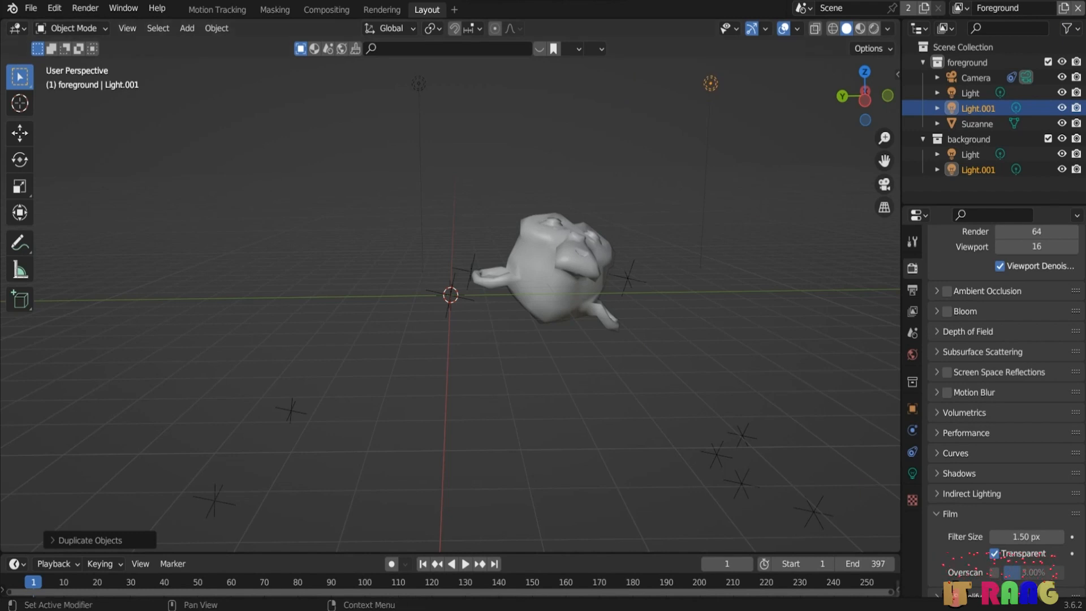
- Set the power of both point lights to 3000 W
{"action": "left_click", "coordinate": [913, 474]}
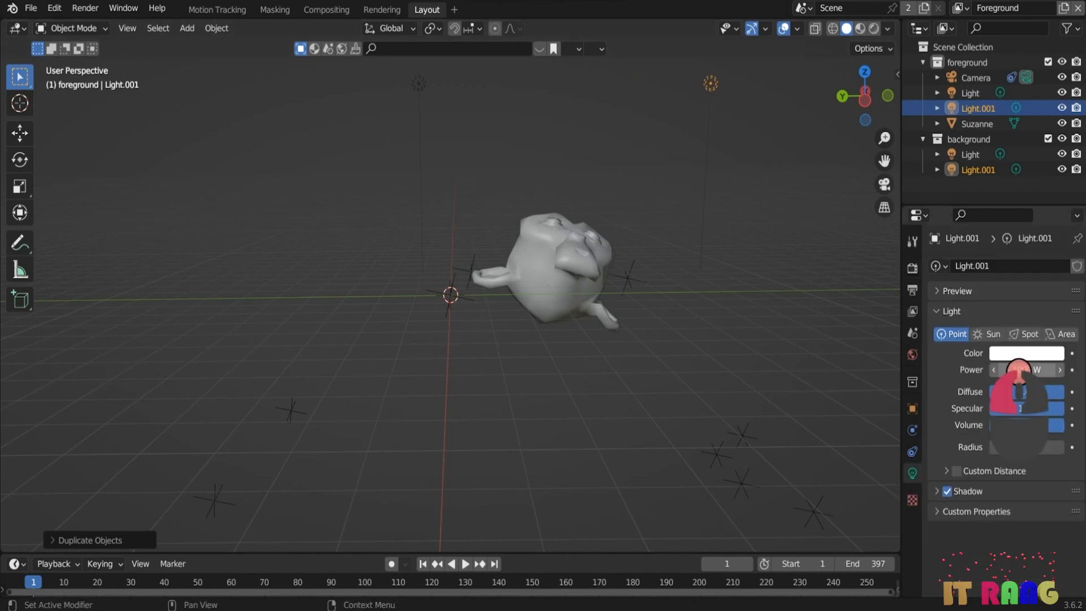
{"action": "left_click", "coordinate": [1019, 370]}
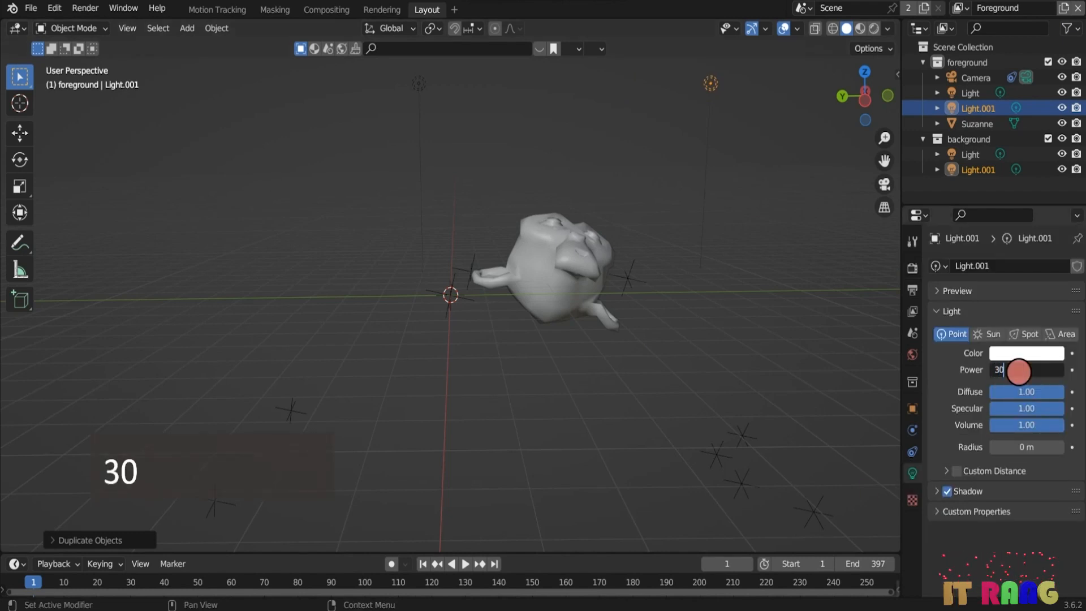
{"action": "type", "text": "3000"}
{"action": "key", "text": "Return"}
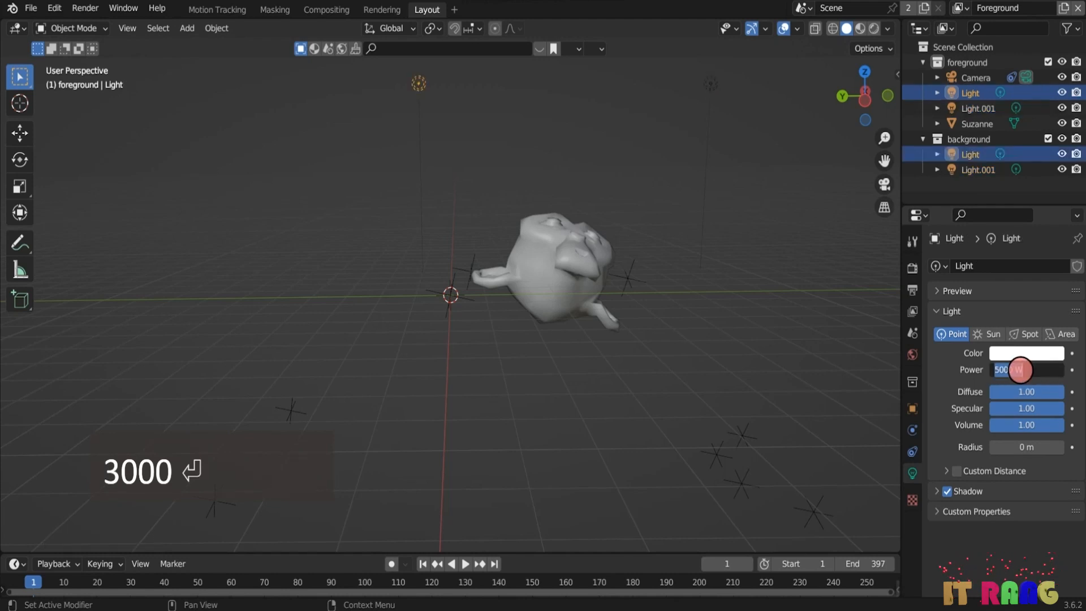
{"action": "type", "text": "3000"}
{"action": "key", "text": "Return"}
- Render frame 1 again to check the monkey with the reduced light power
{"action": "left_click", "coordinate": [86, 8]}
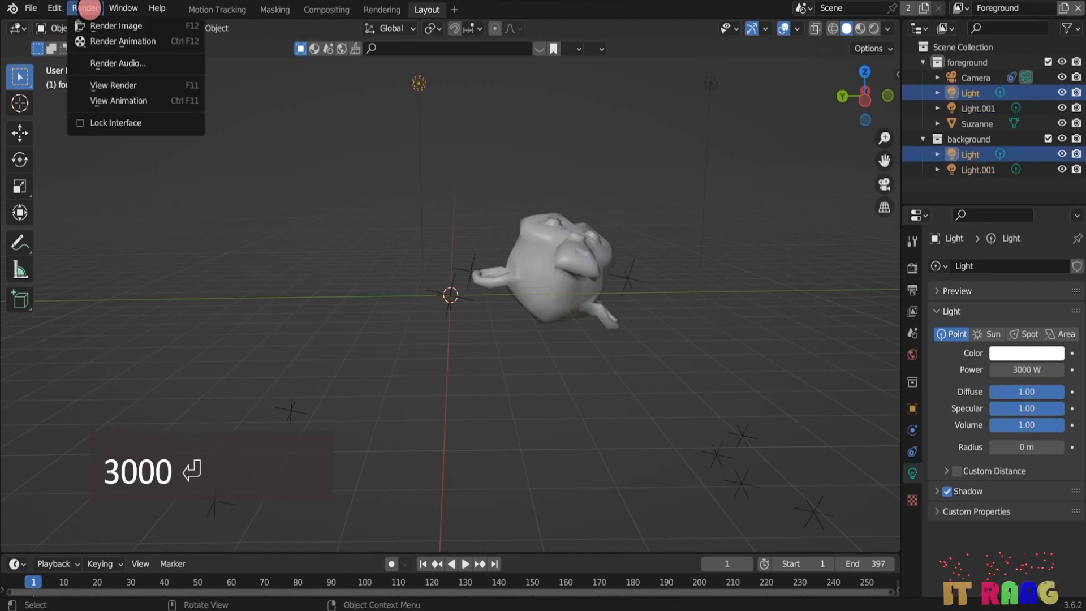
{"action": "left_click", "coordinate": [114, 24]}
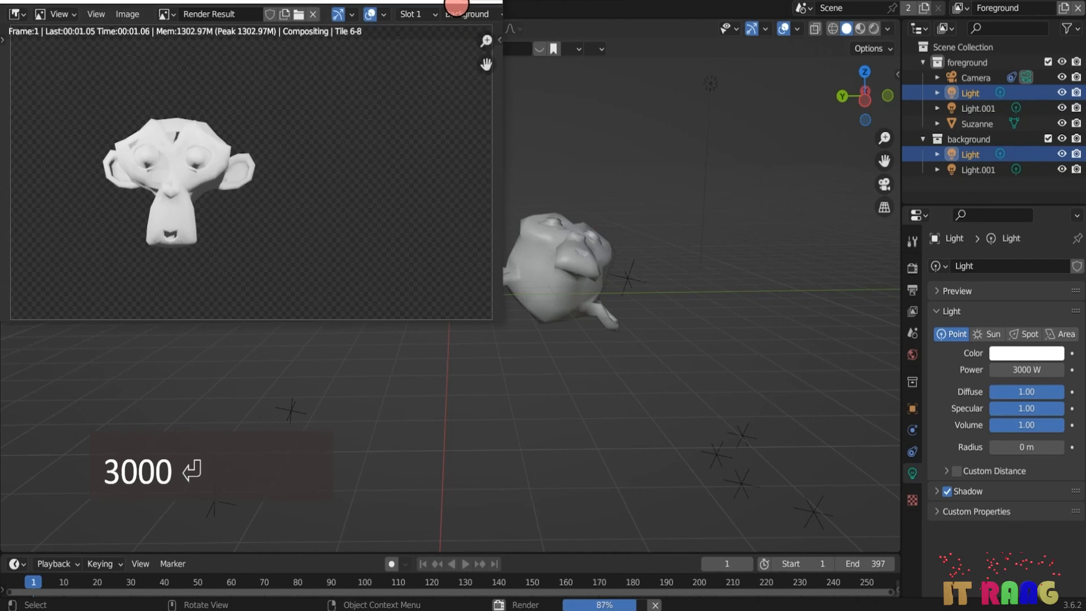
{"action": "left_click", "coordinate": [457, 4]}
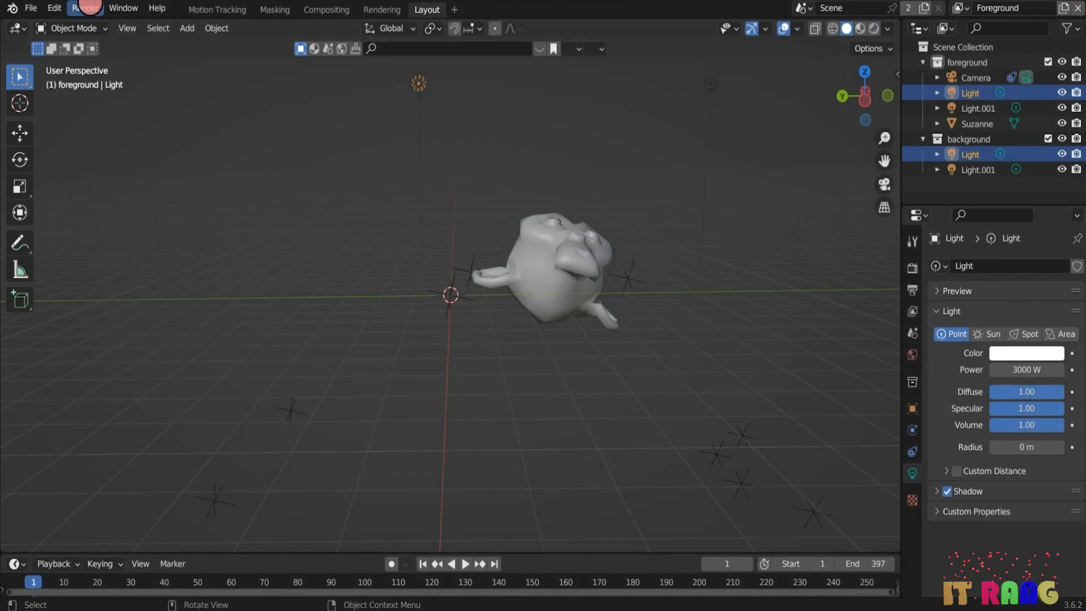
{"action": "left_click", "coordinate": [88, 7]}
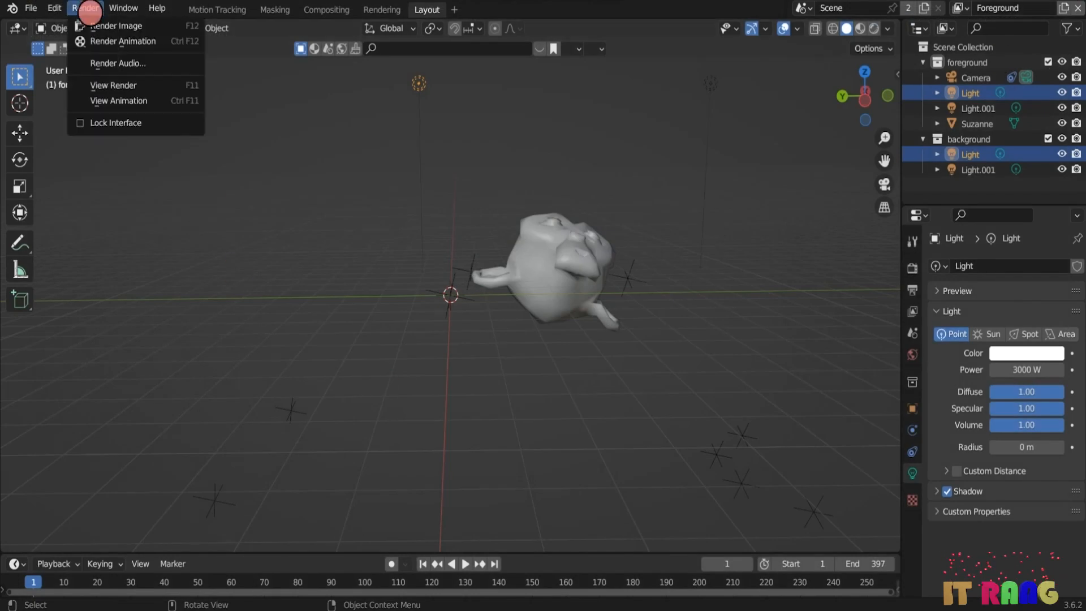
{"action": "left_click", "coordinate": [83, 25]}
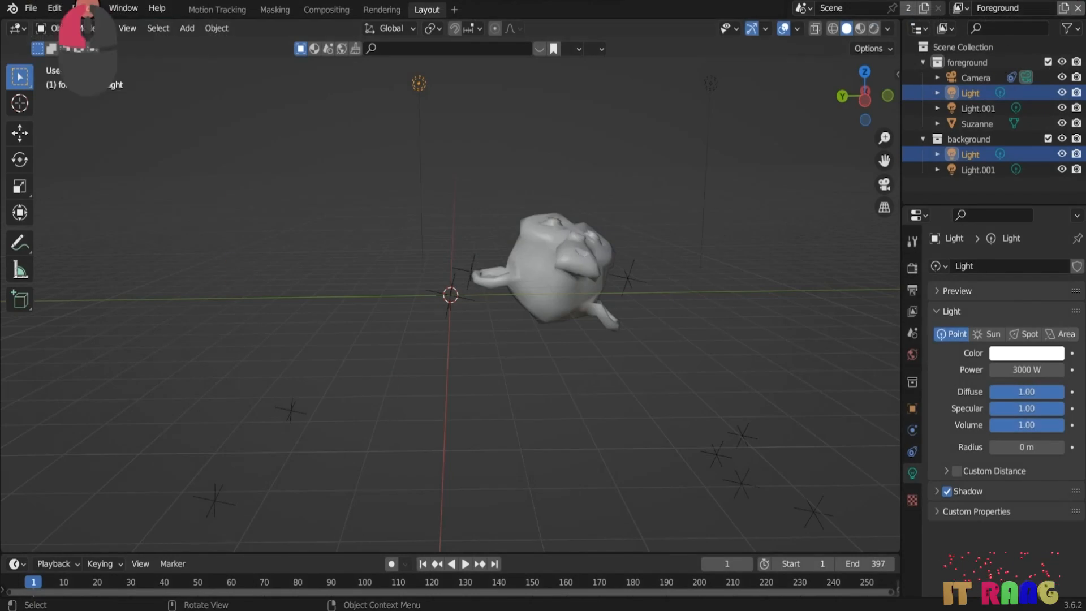